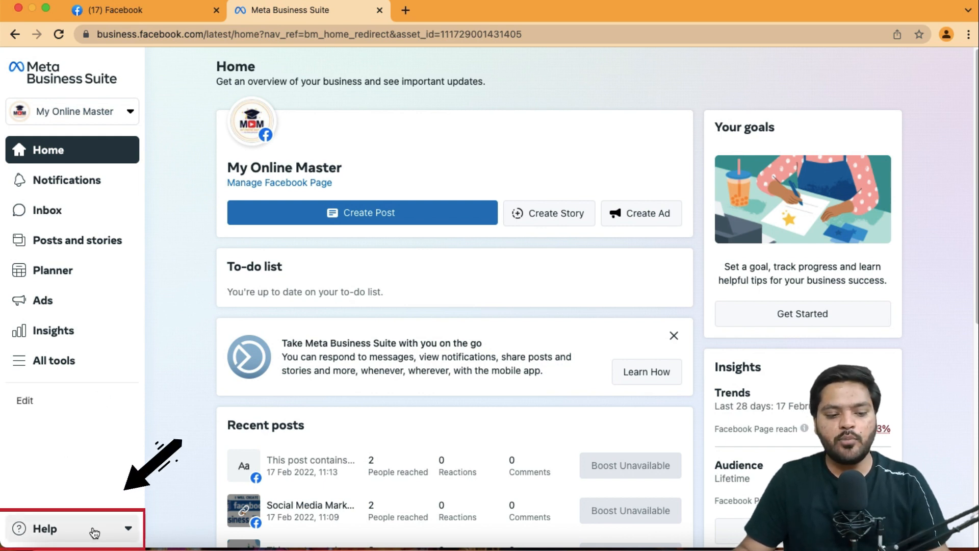
Switch from Meta Business Suite back to the old Business Manager through Help and confirm the switch
left_click(127, 531)
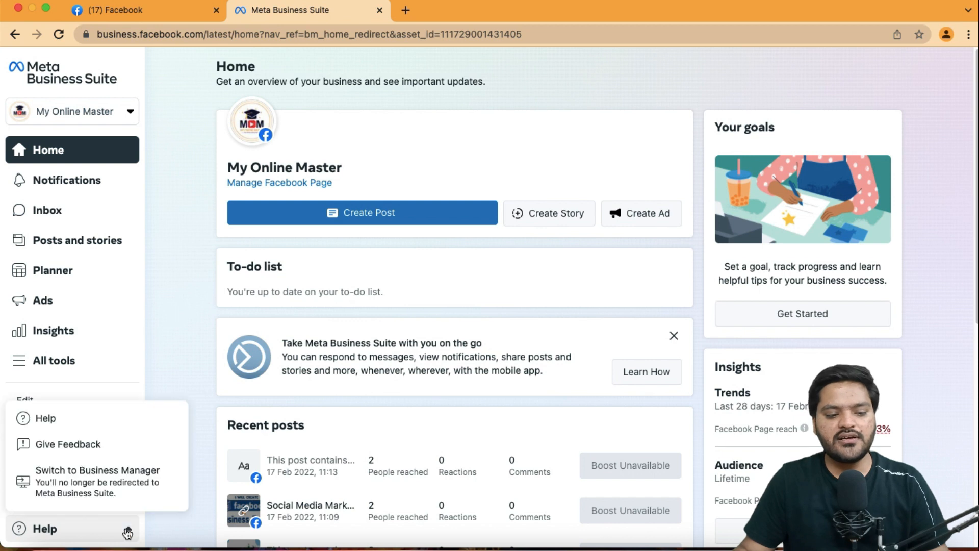
left_click(92, 489)
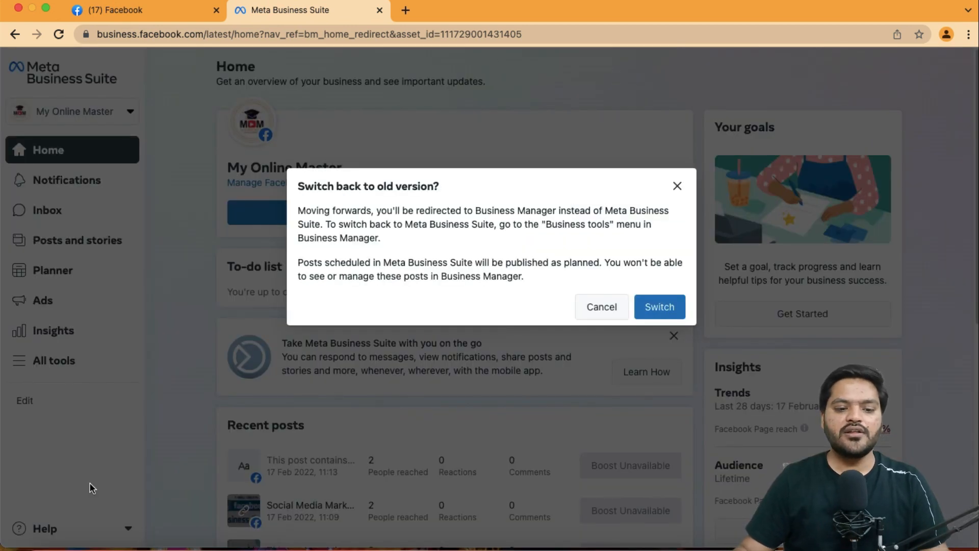
left_click_drag(297, 185, 439, 193)
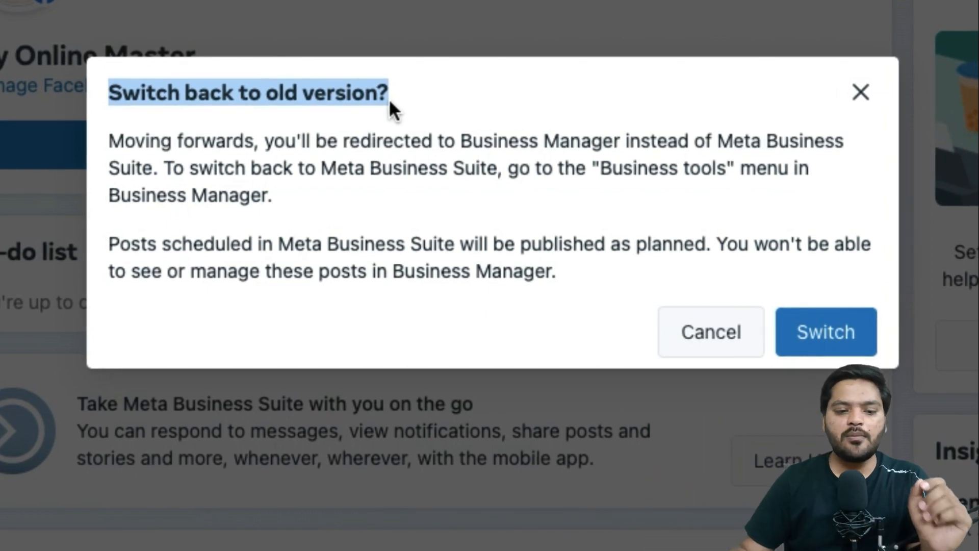
left_click_drag(116, 145, 354, 148)
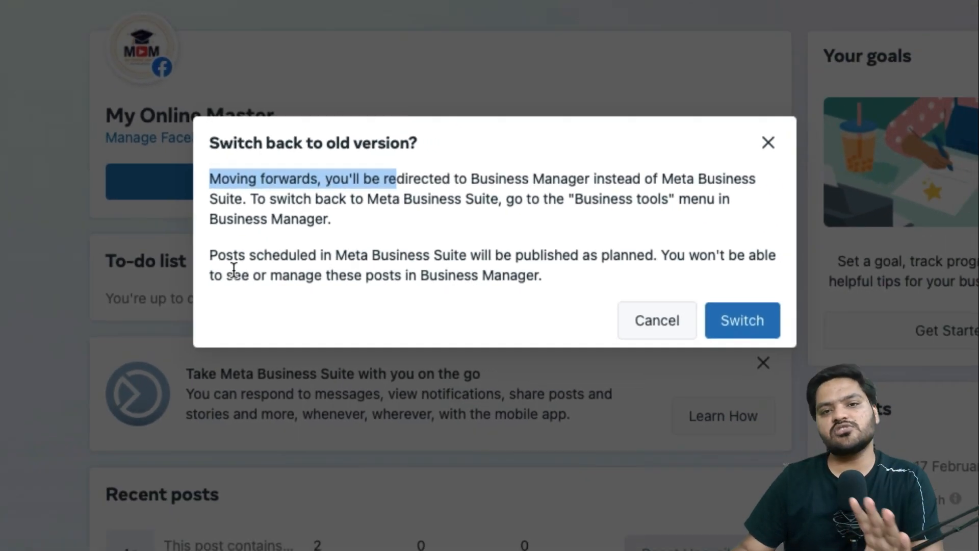
left_click(743, 320)
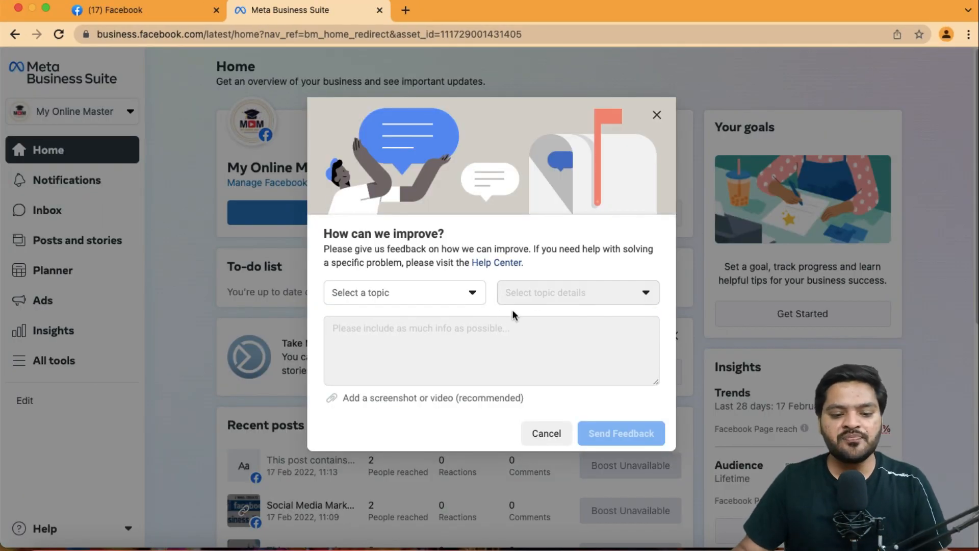
Send the feedback form with the topic Other and the text fggd, closing the error notice
left_click_drag(325, 234, 472, 242)
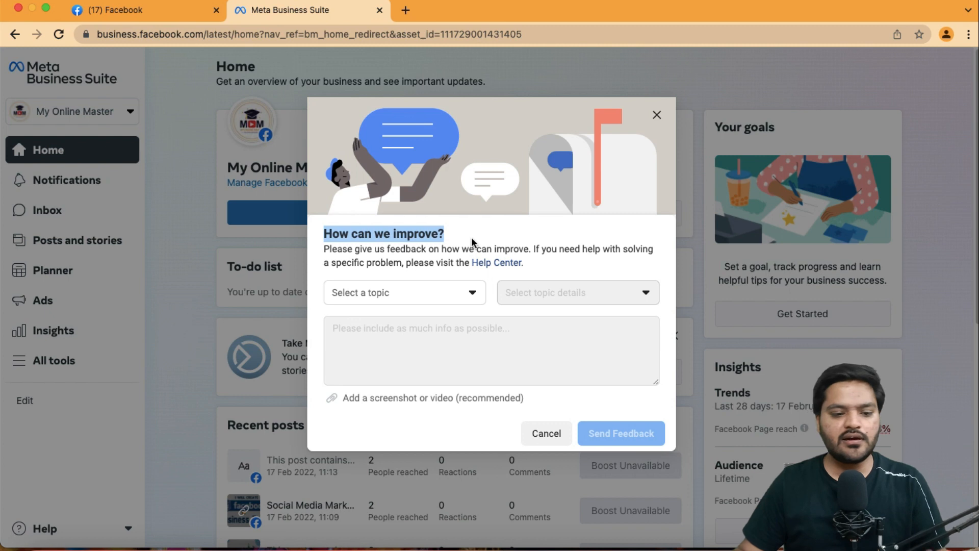
left_click(447, 302)
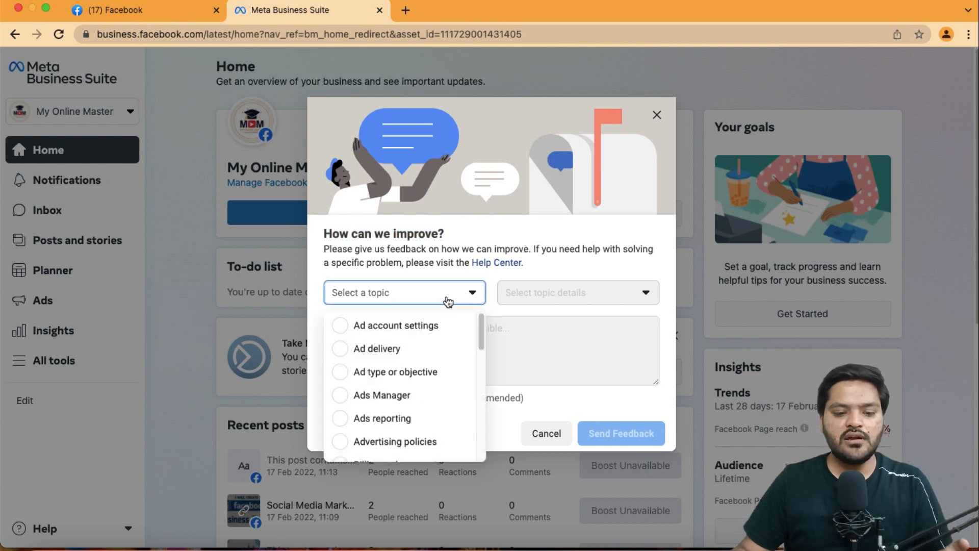
scroll(400, 442, "down", 7)
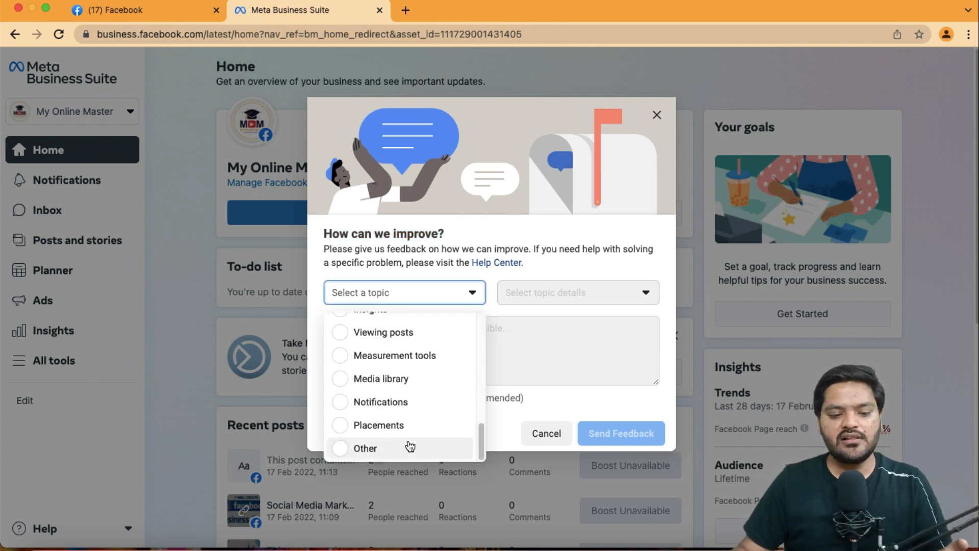
left_click(406, 446)
left_click(519, 339)
type("fggd")
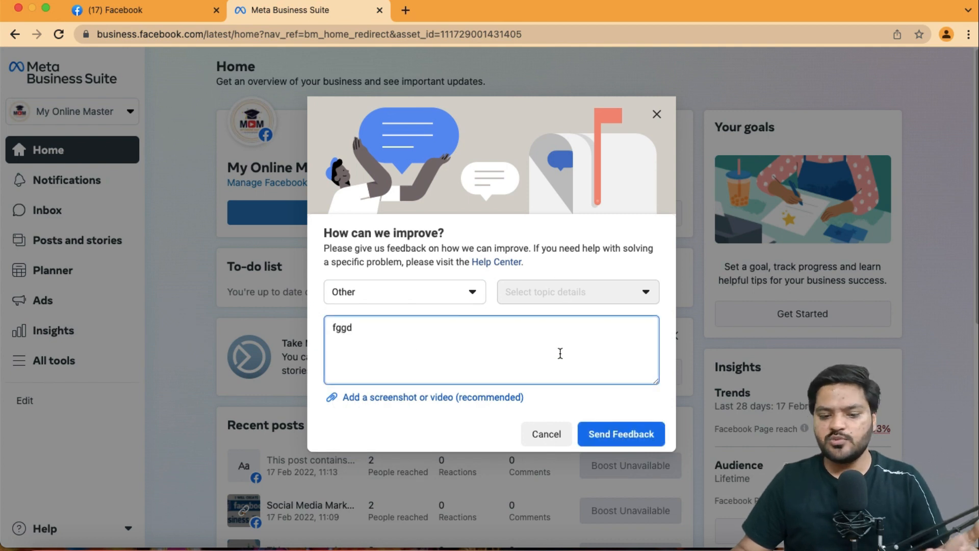
left_click(621, 438)
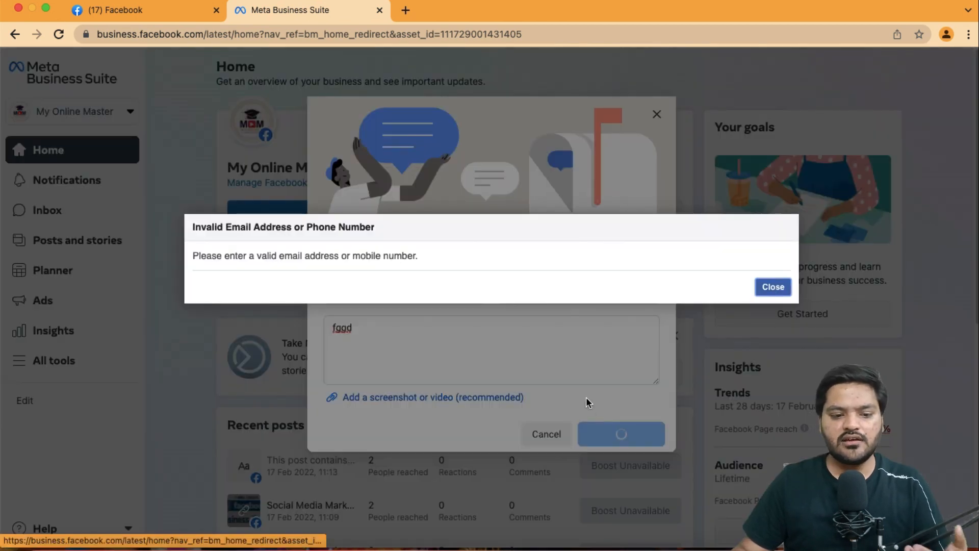
left_click(785, 288)
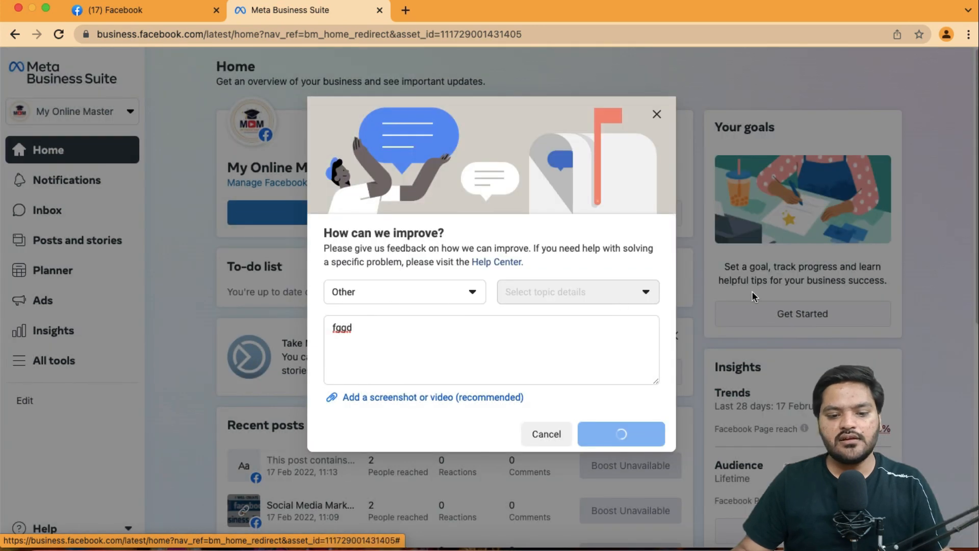
left_click(560, 328)
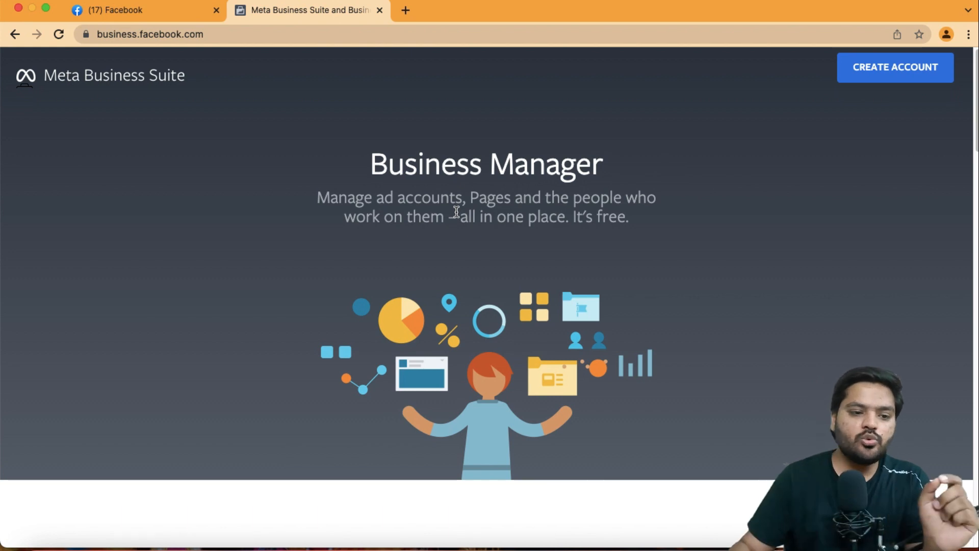
Start creating a Business Manager account and enter My Online Master as the business and account name
left_click(240, 34)
left_click(240, 34)
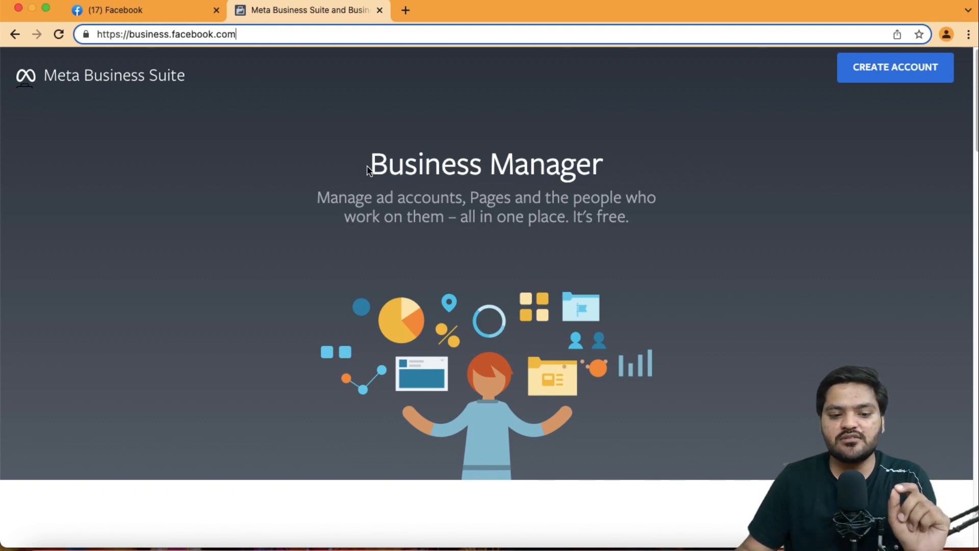
left_click_drag(367, 169, 713, 159)
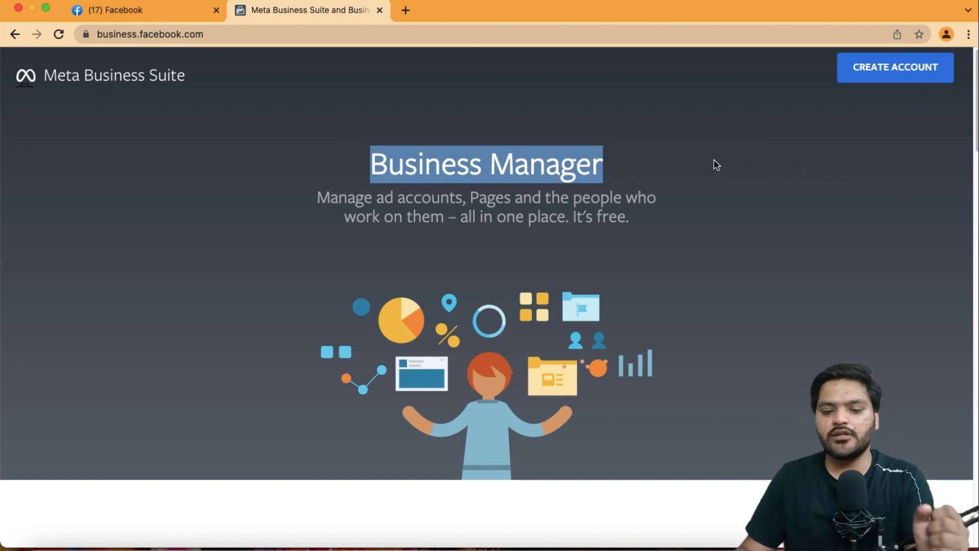
left_click(716, 164)
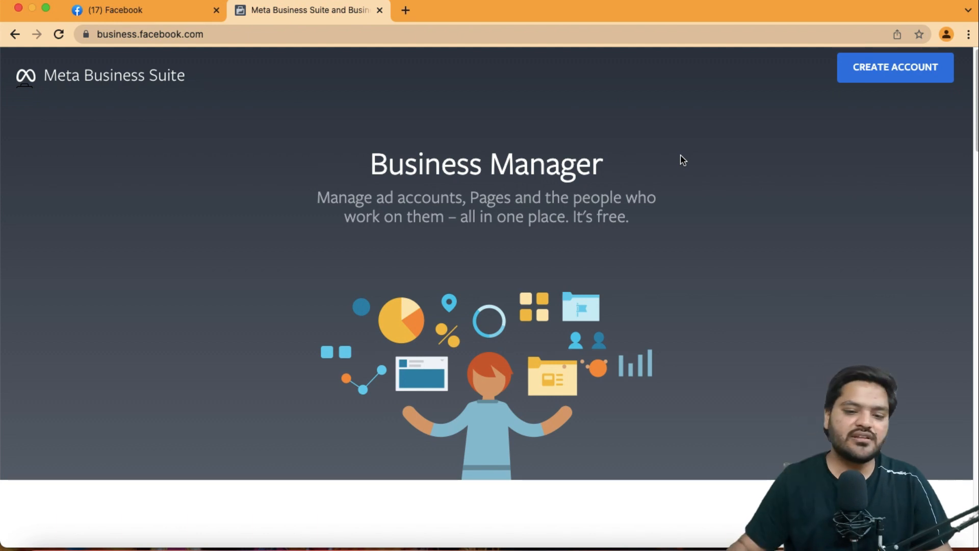
left_click(878, 82)
left_click(434, 216)
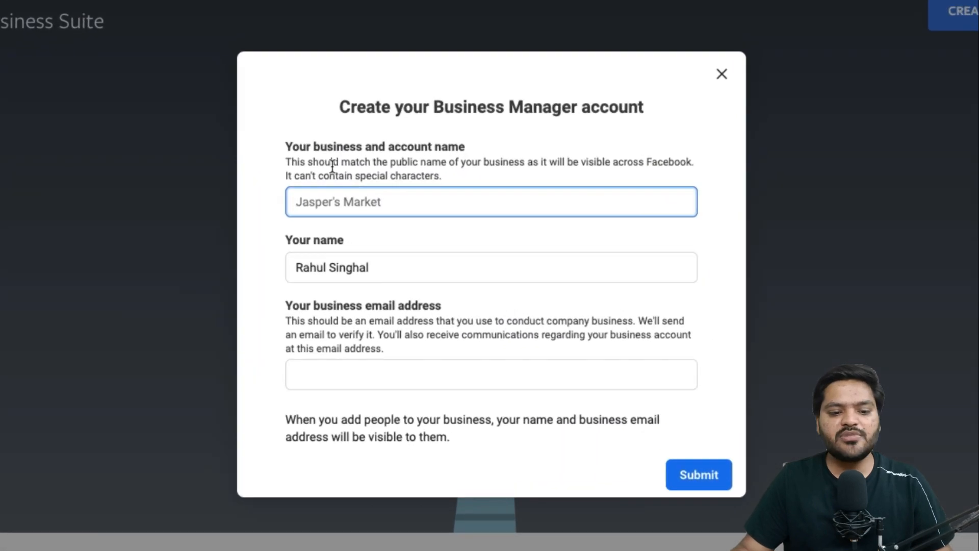
left_click(380, 197)
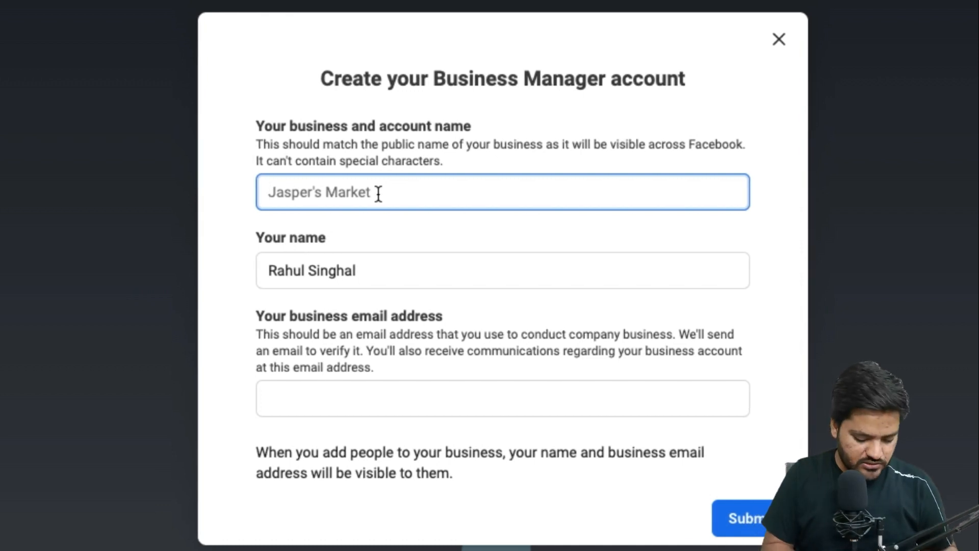
type("My Online ")
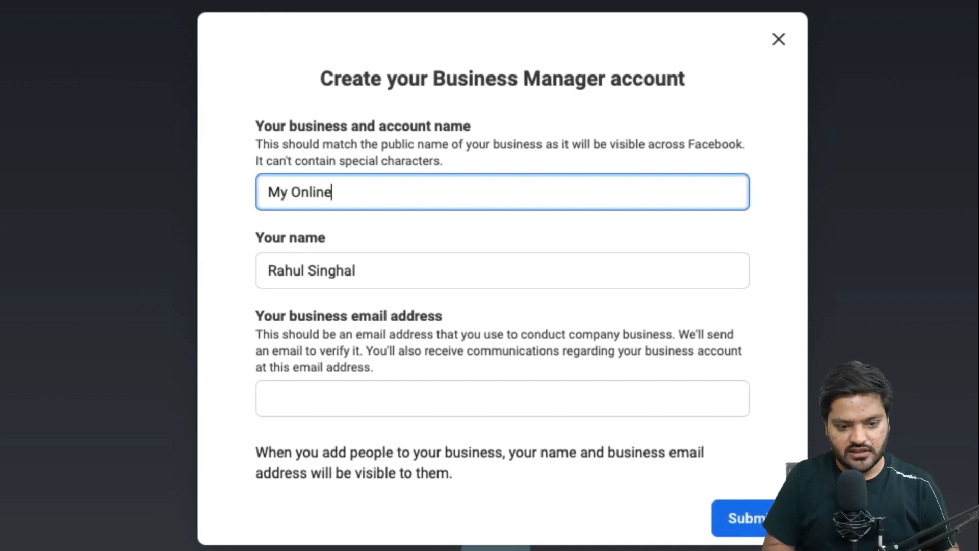
type("Master")
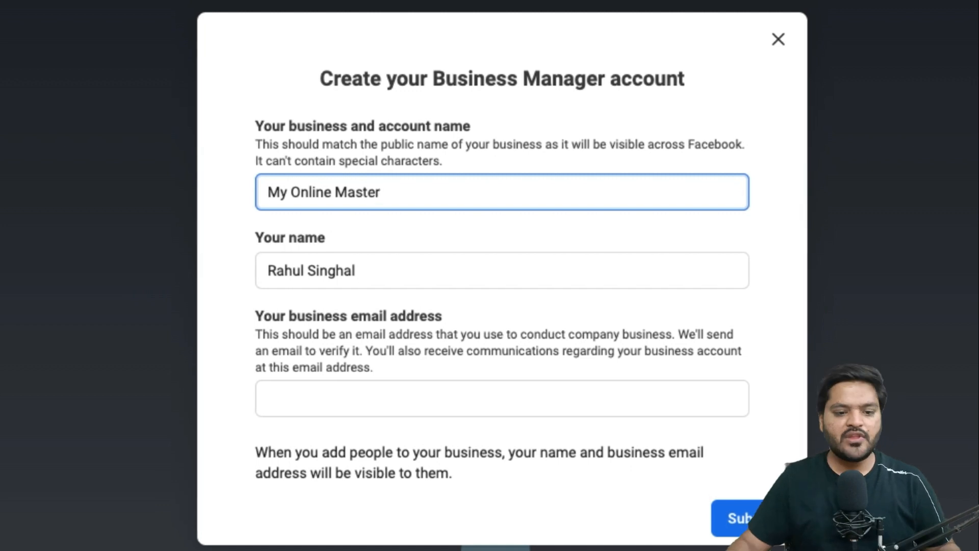
Fill in the business email address, submit the new Business Manager account and dismiss the confirmation
left_click(387, 271)
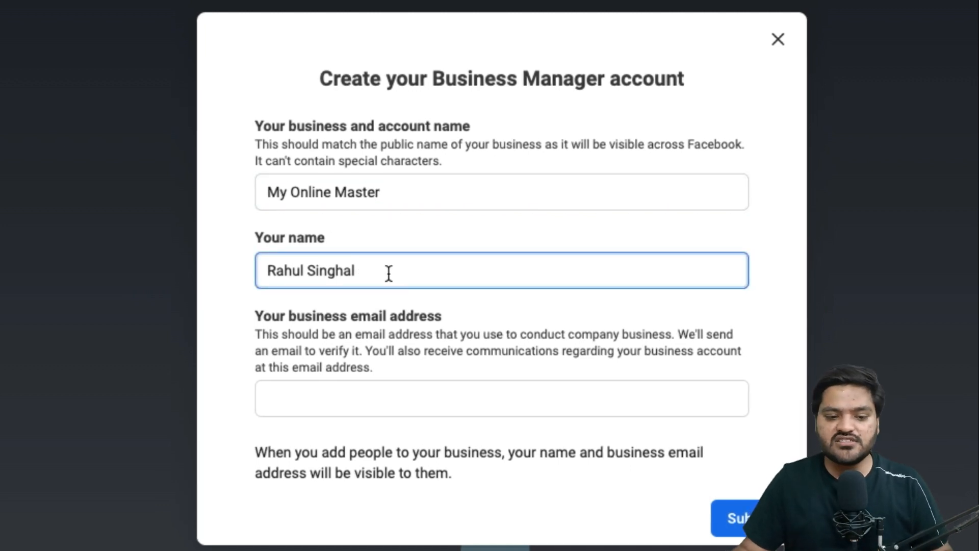
left_click_drag(270, 315, 413, 316)
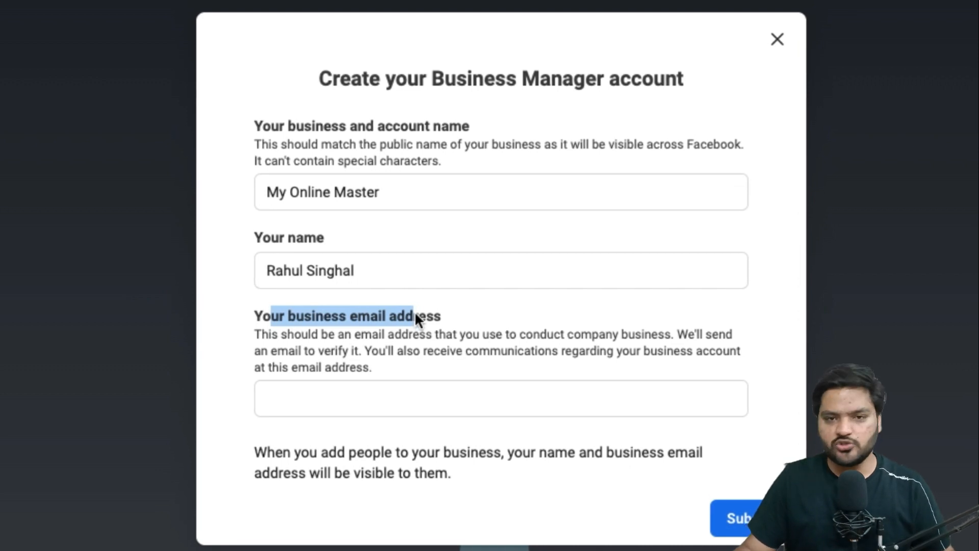
left_click(412, 396)
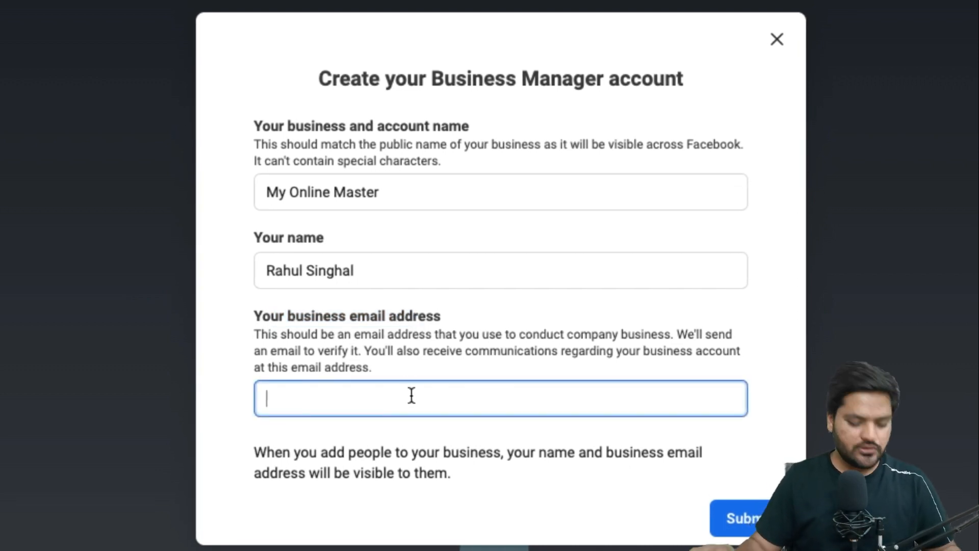
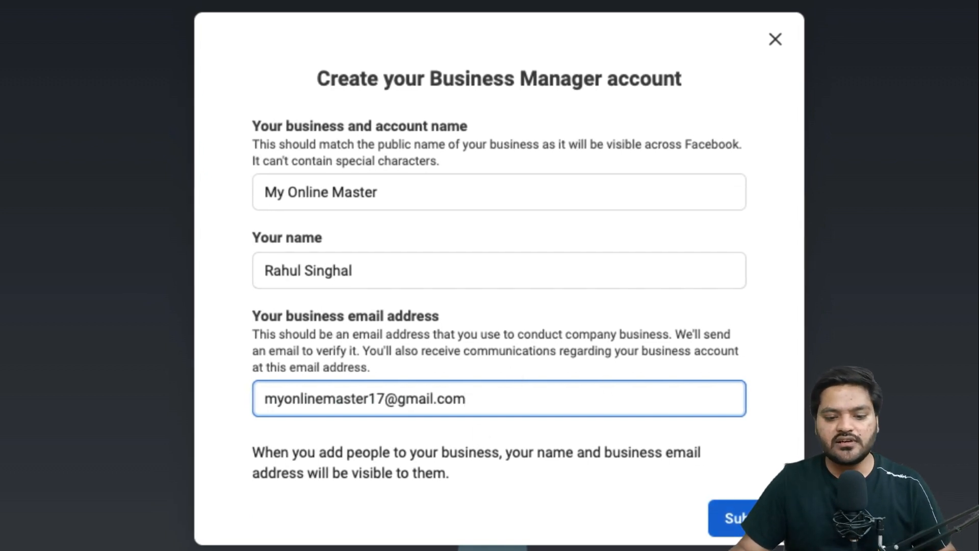
left_click(747, 507)
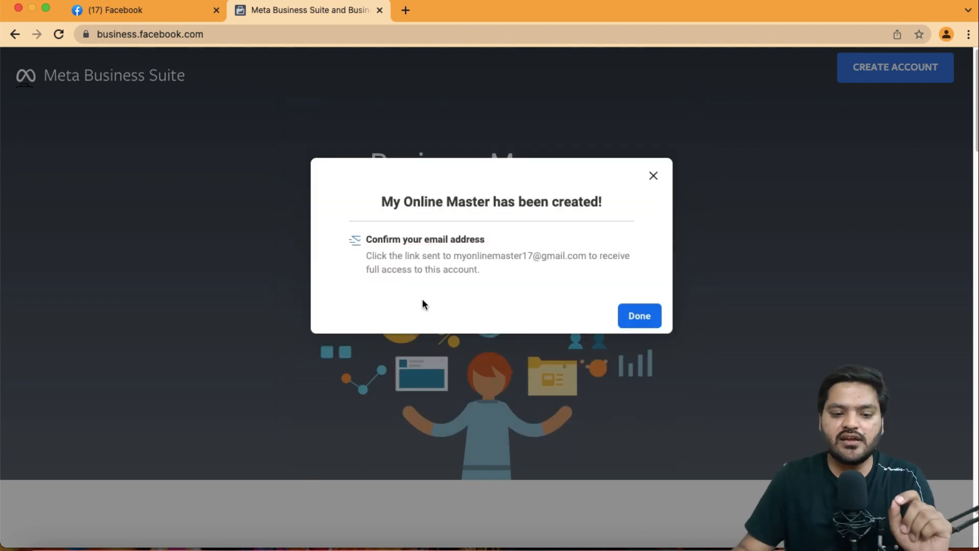
left_click_drag(366, 255, 492, 278)
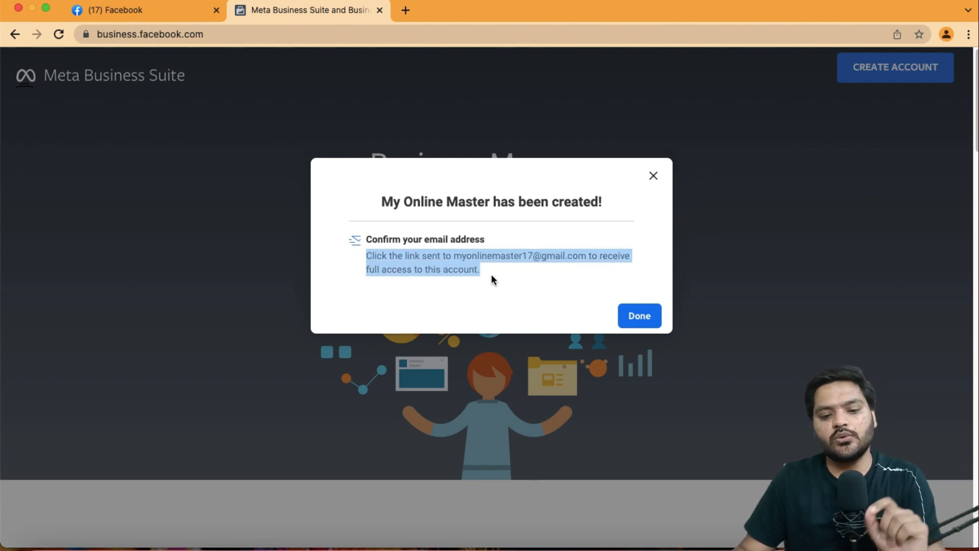
left_click(636, 318)
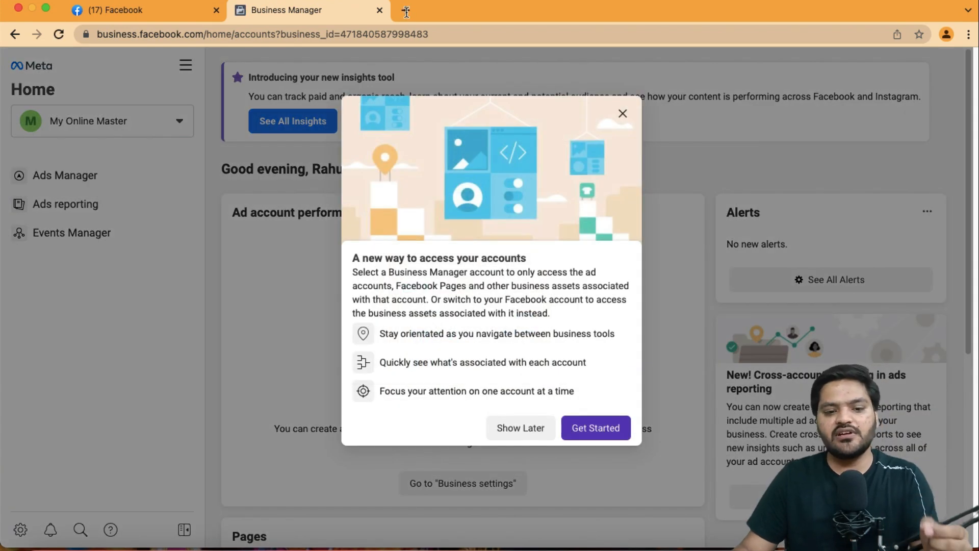
Open gmail.com in a new browser tab
left_click(407, 11)
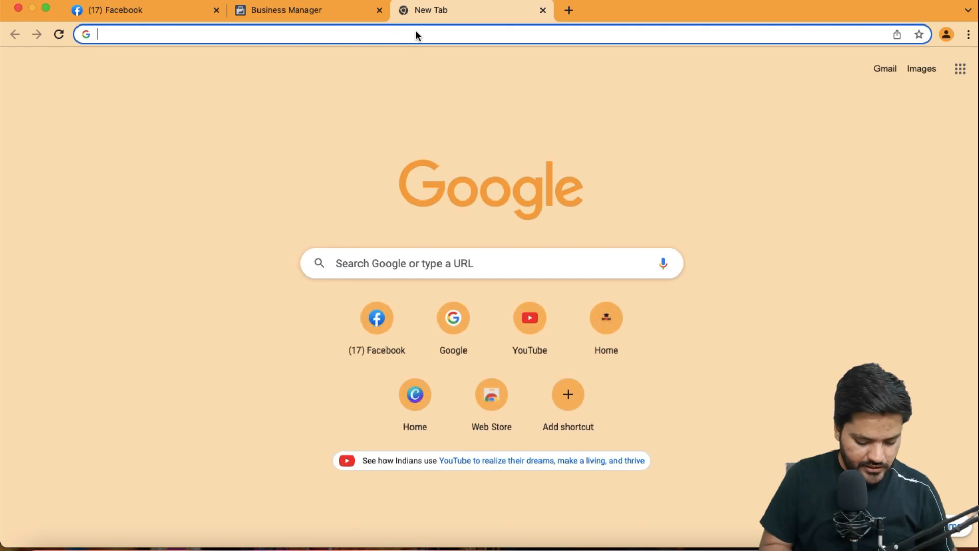
type("gmail/c")
key("BackSpace")
key("BackSpace")
type(".com")
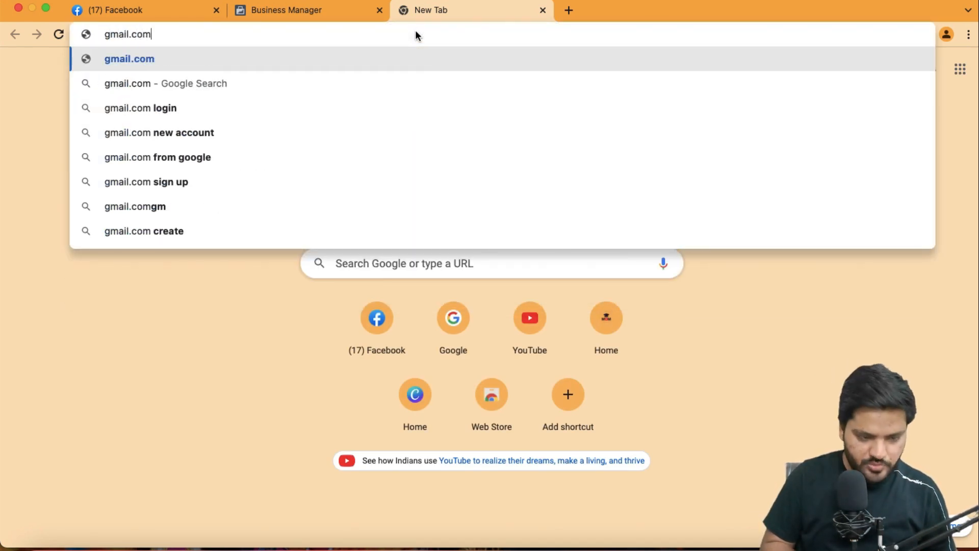
key("Return")
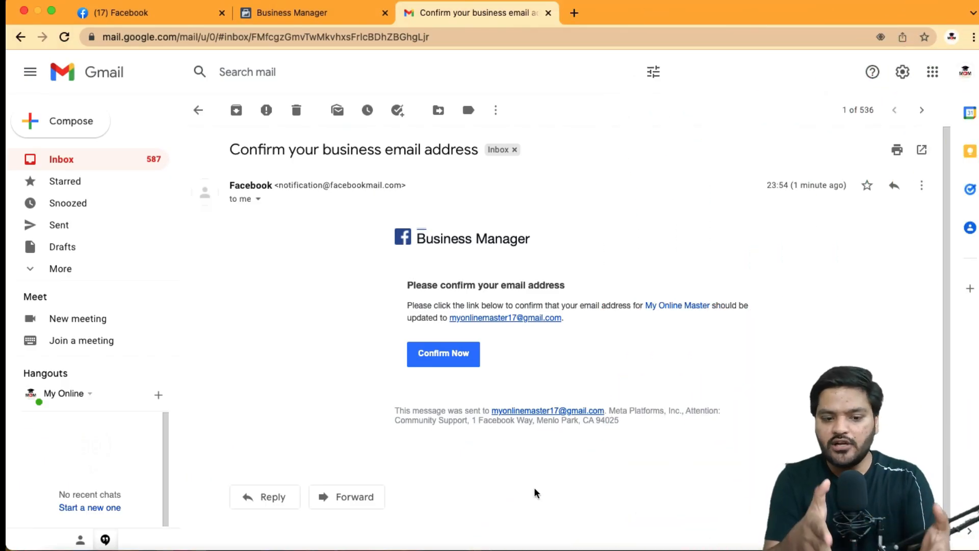
Confirm the business email address through the link in the Business Manager confirmation email
left_click(232, 155)
left_click_drag(232, 154, 472, 151)
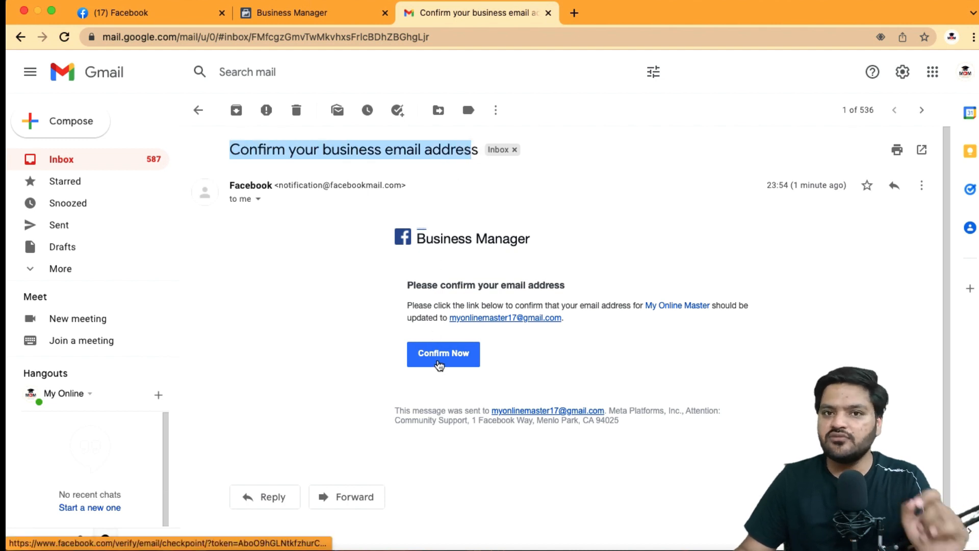
left_click(439, 363)
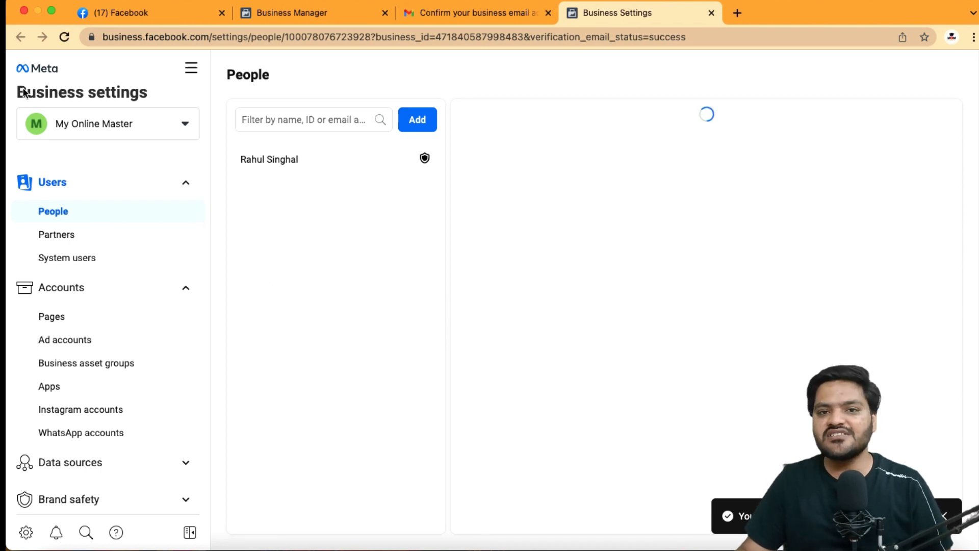
Open the Pages section of the Business settings accounts
scroll(70, 347, "down", 5)
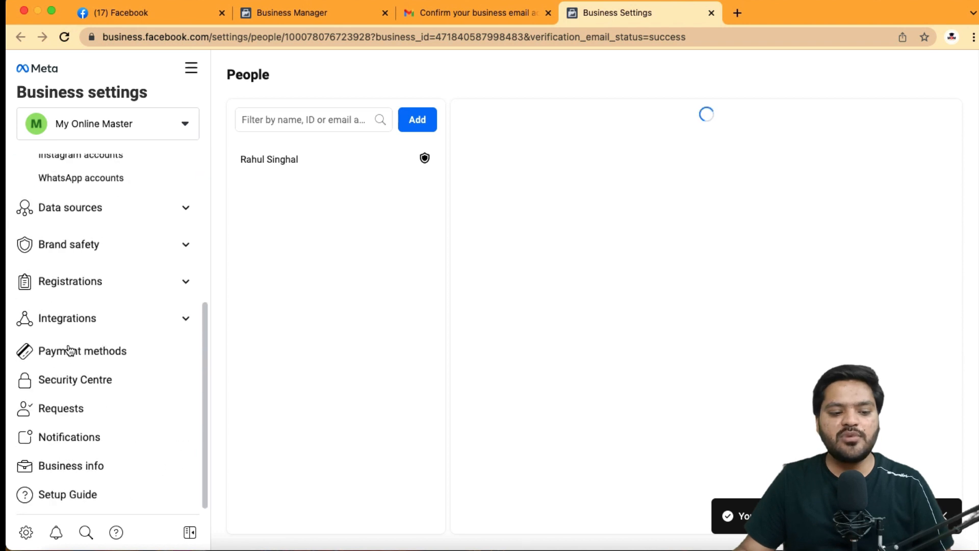
scroll(89, 377, "up", 5)
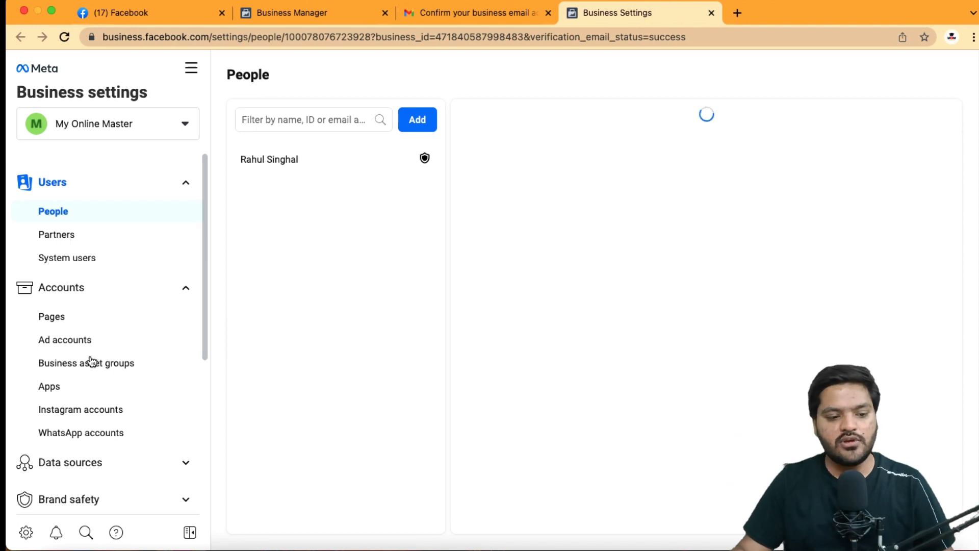
left_click(81, 318)
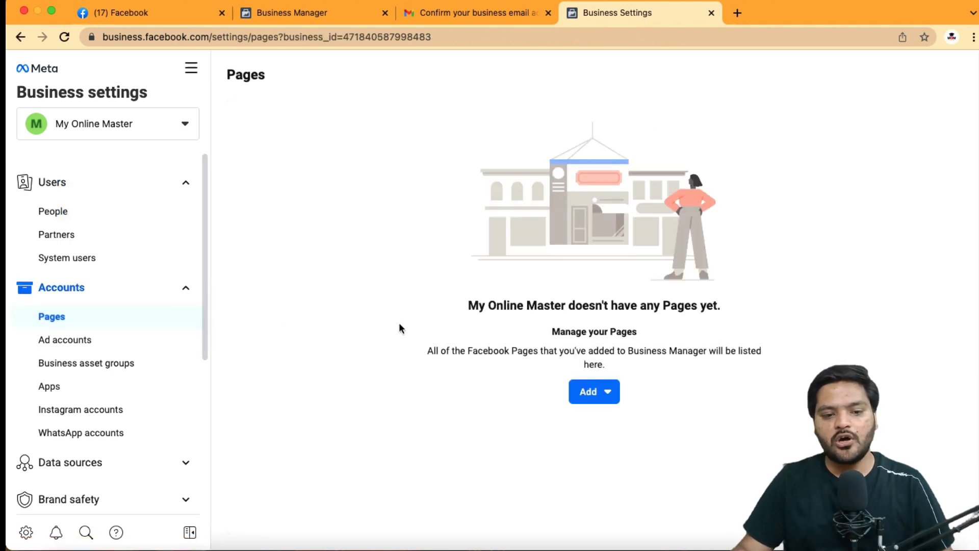
Add the existing My Online Master Facebook Page to the business and close the confirmation
left_click(595, 393)
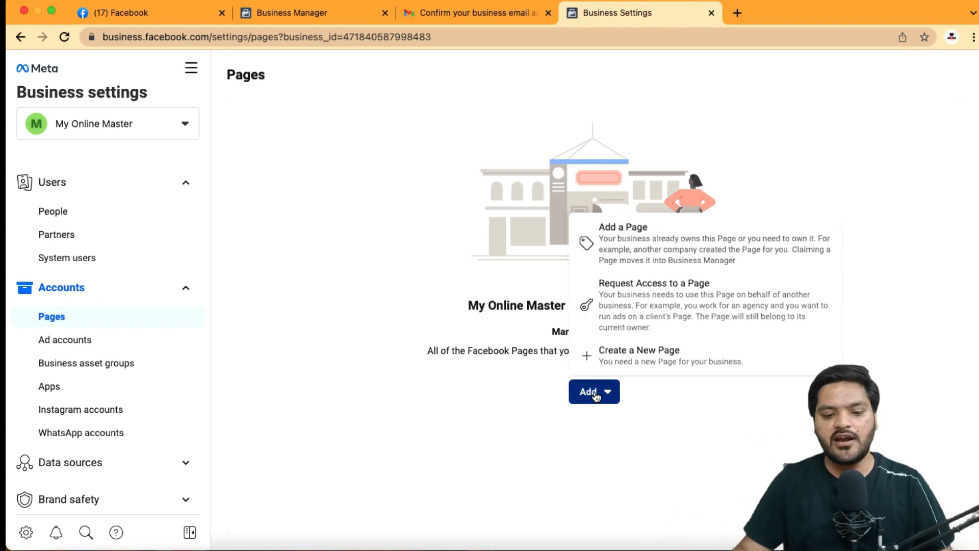
left_click(642, 247)
left_click(440, 277)
type("m")
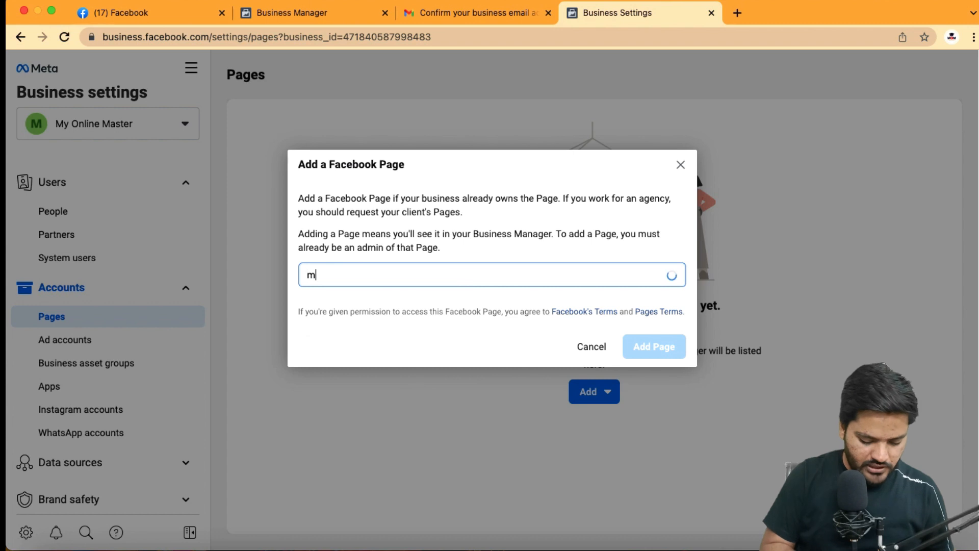
type("y on")
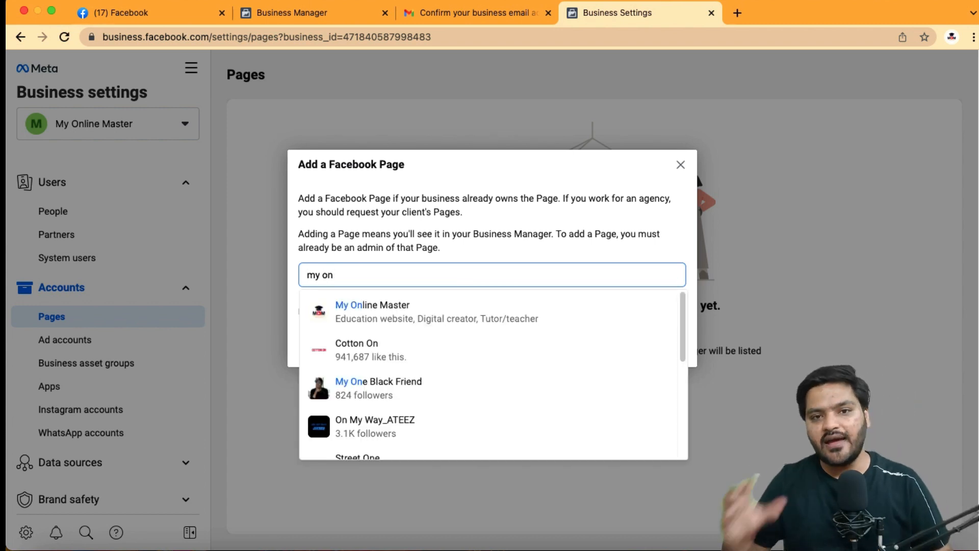
left_click(416, 319)
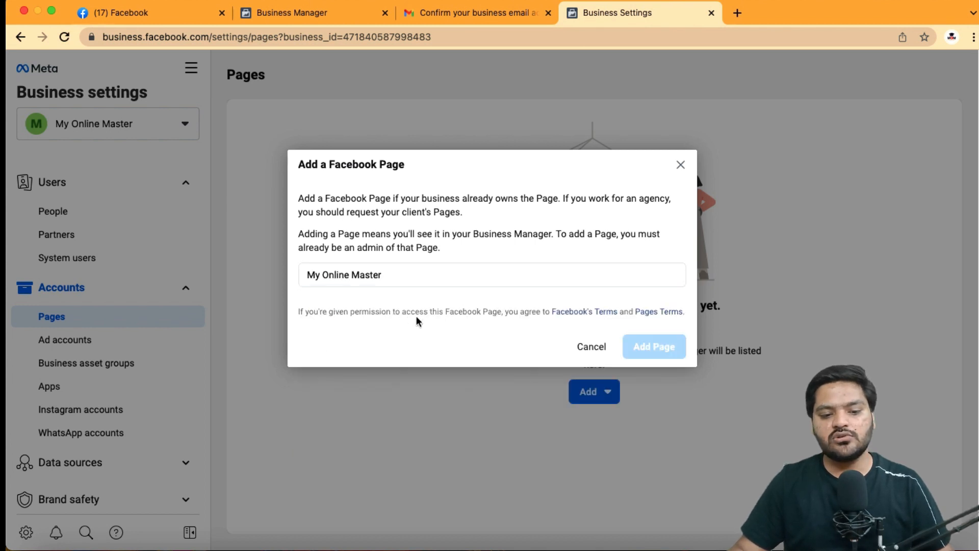
left_click(646, 394)
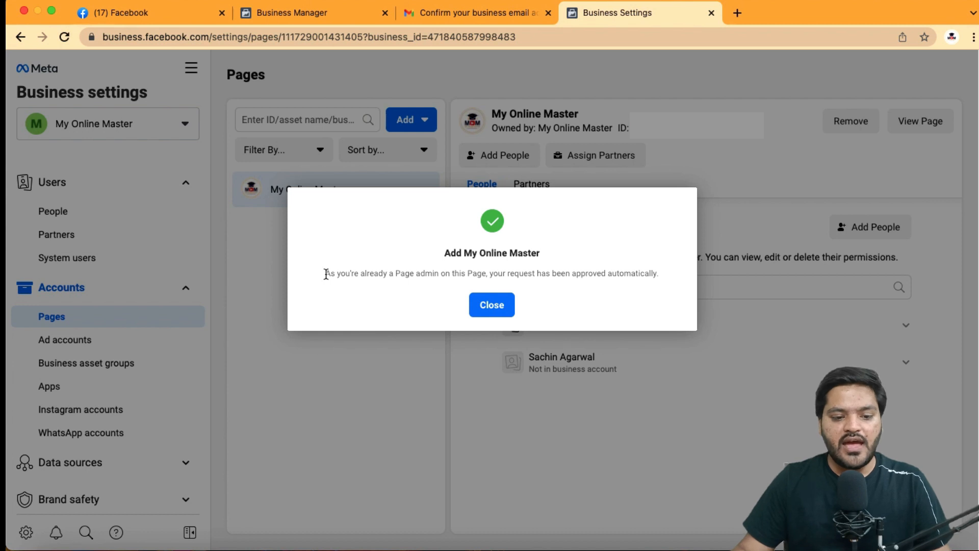
left_click_drag(324, 273, 662, 274)
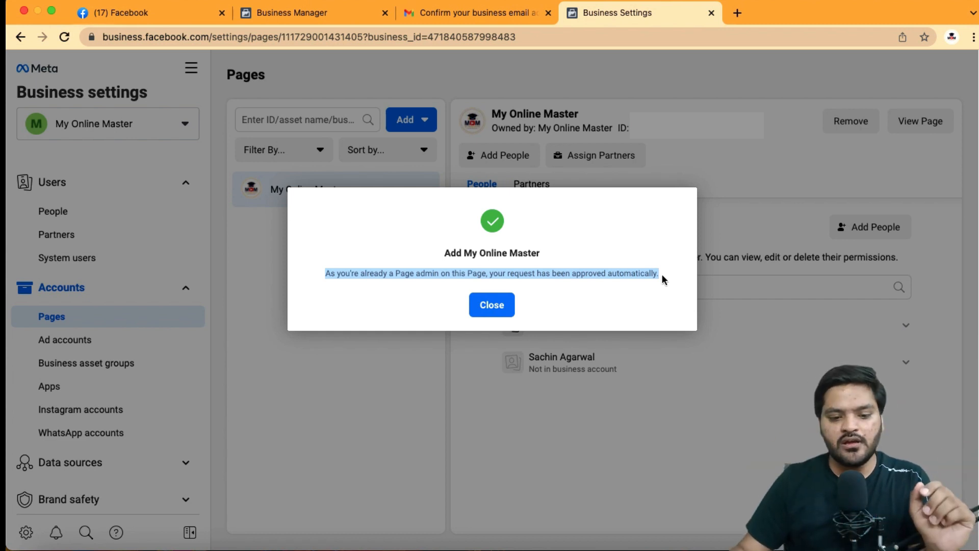
left_click(498, 304)
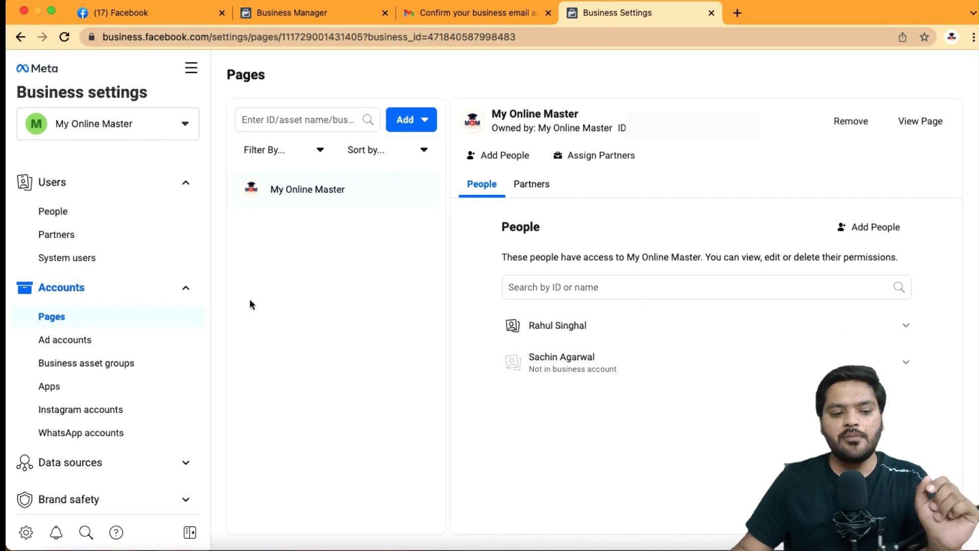
Start creating a new ad account and name it MOM Ads Account
left_click(92, 347)
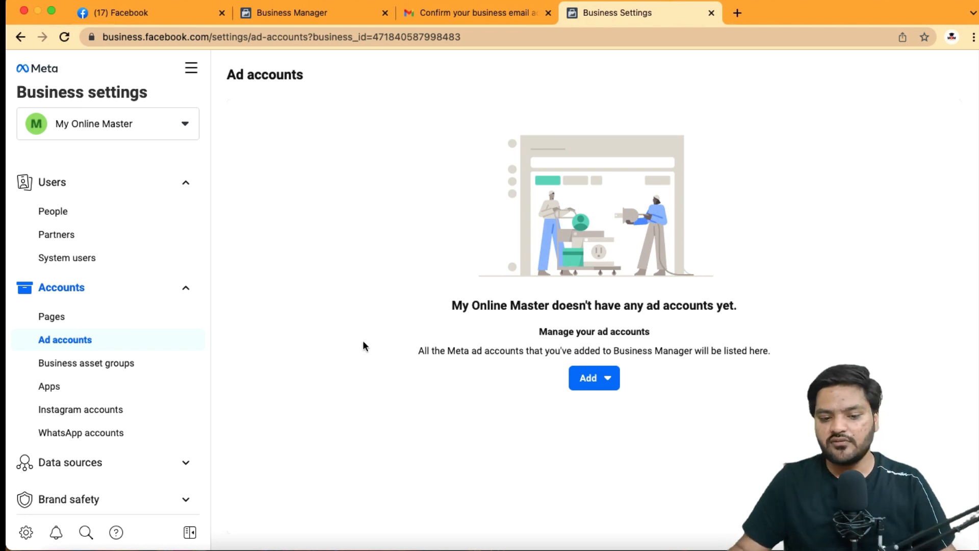
left_click(617, 385)
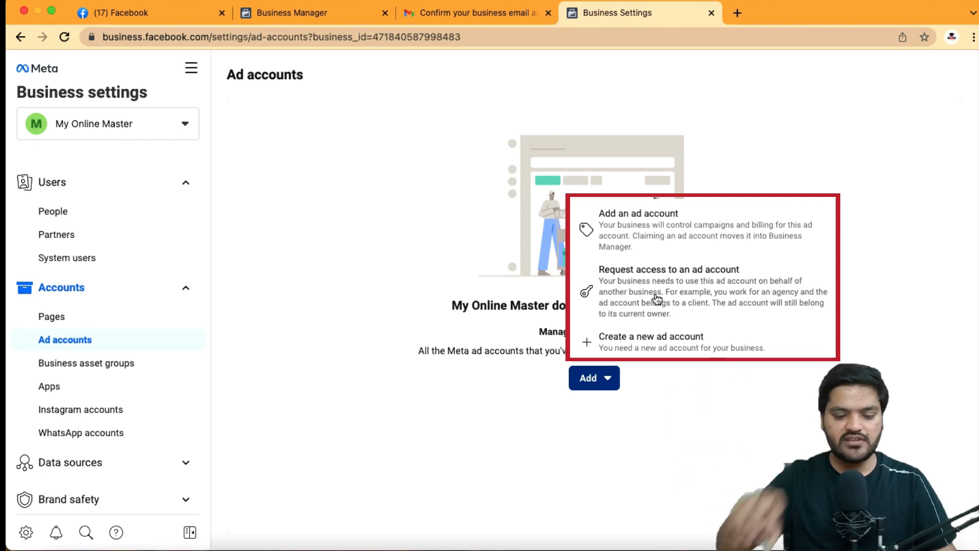
left_click(655, 341)
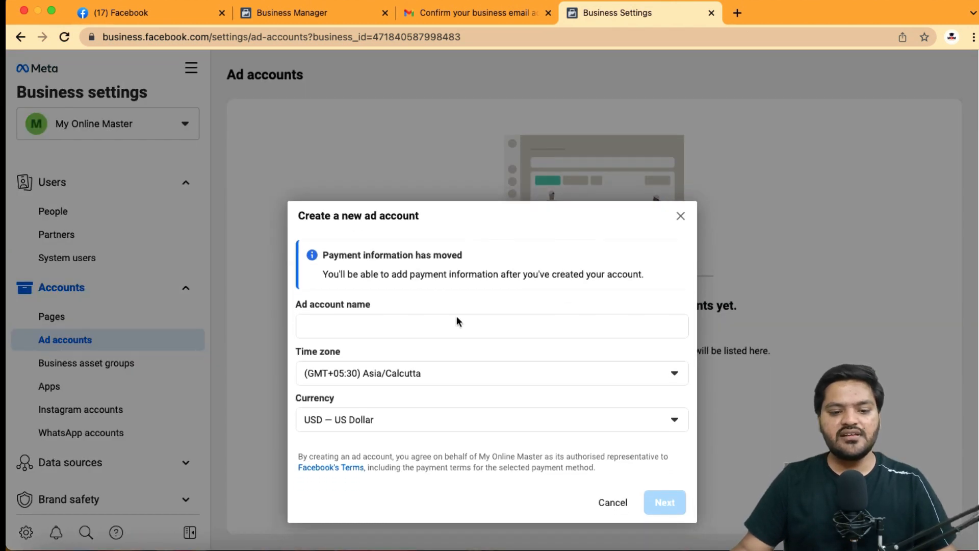
left_click(392, 331)
type("MOM Ads Account")
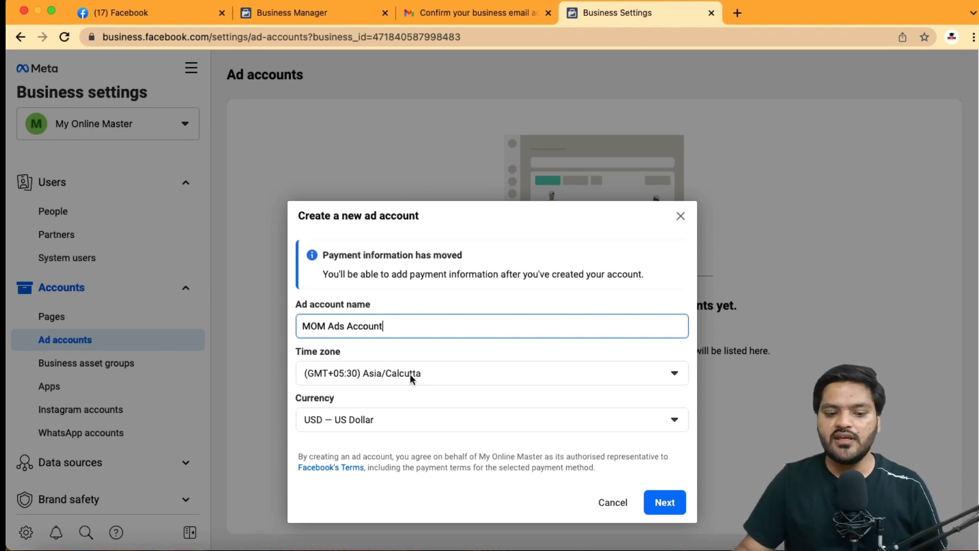
Set the ad account currency to INR — Indian Rupee and continue
left_click(405, 420)
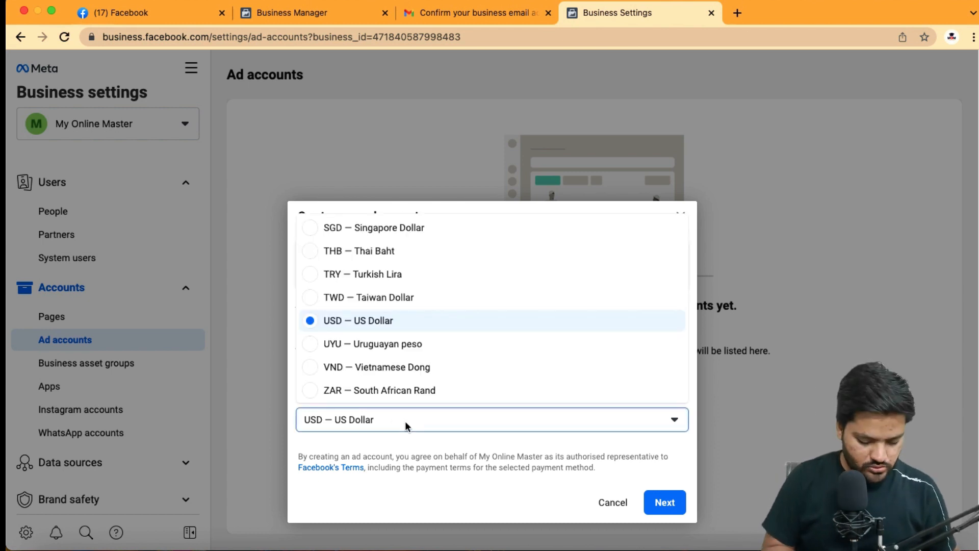
scroll(415, 340, "up", 6)
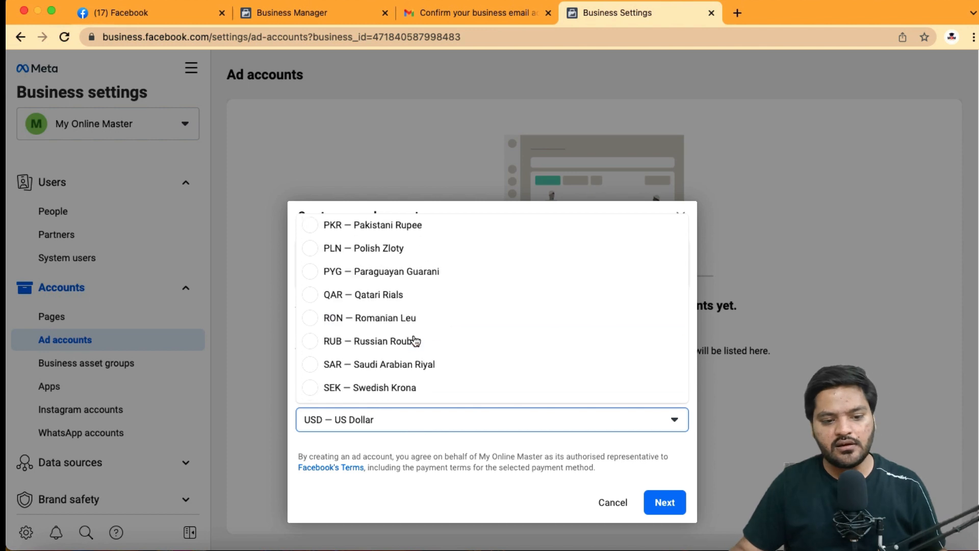
scroll(415, 340, "up", 5)
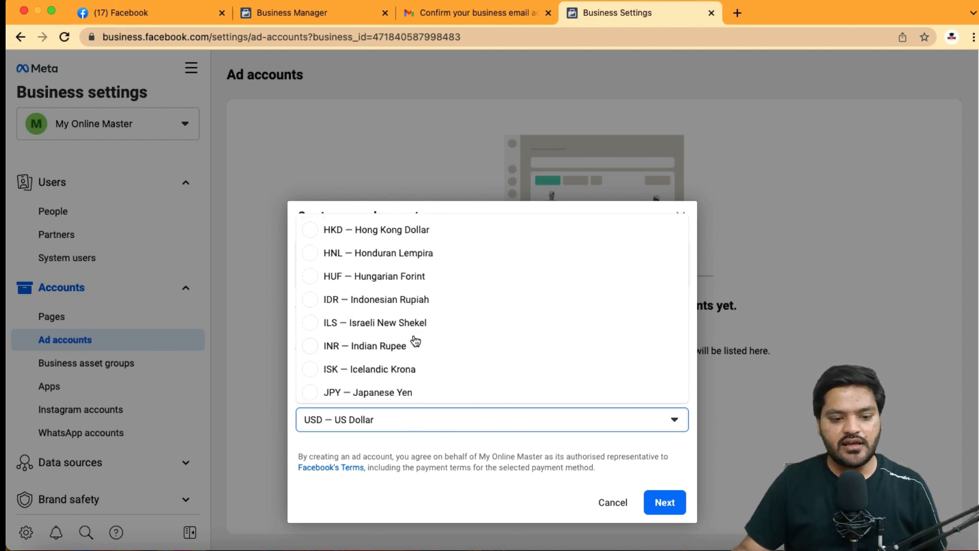
left_click(364, 346)
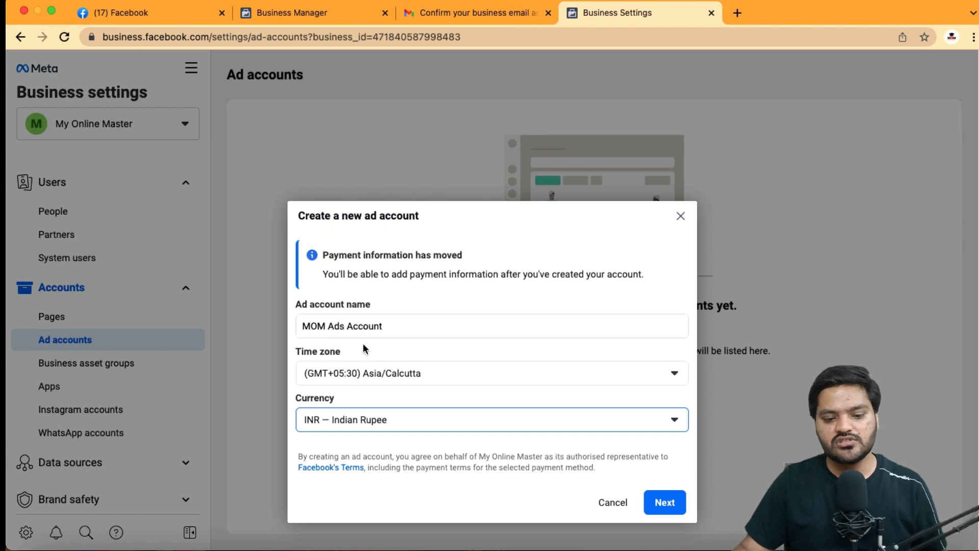
left_click(659, 502)
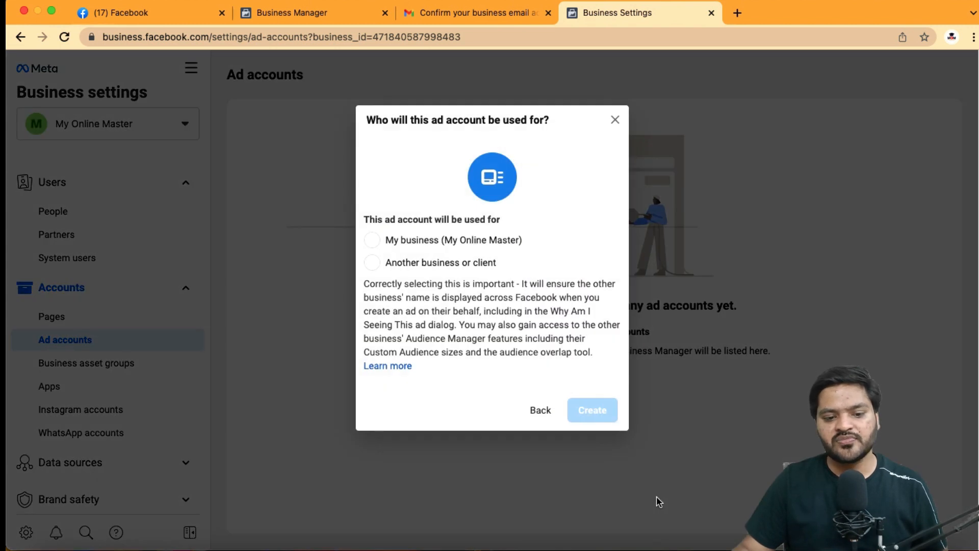
Choose that the ad account is used for My business (My Online Master) and create it
left_click_drag(366, 120, 550, 123)
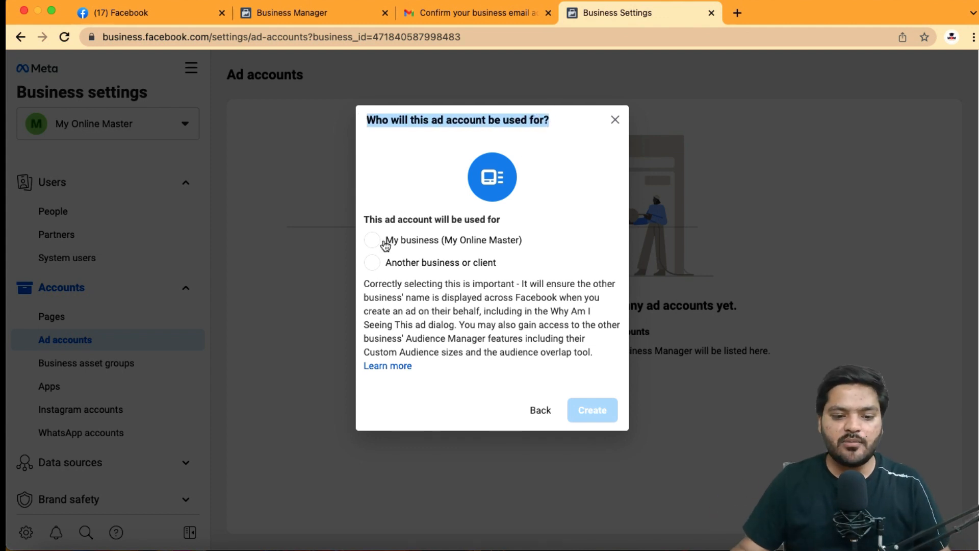
left_click(375, 241)
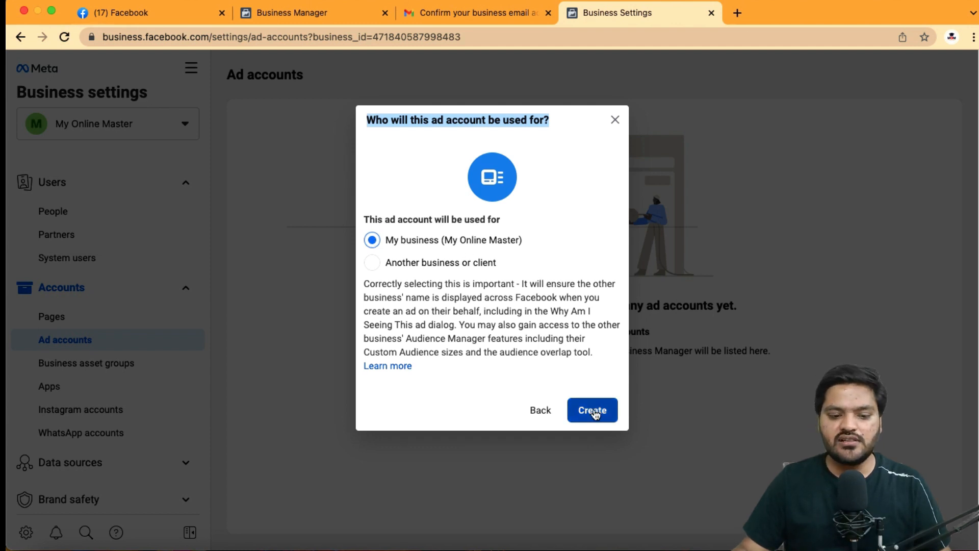
left_click(593, 411)
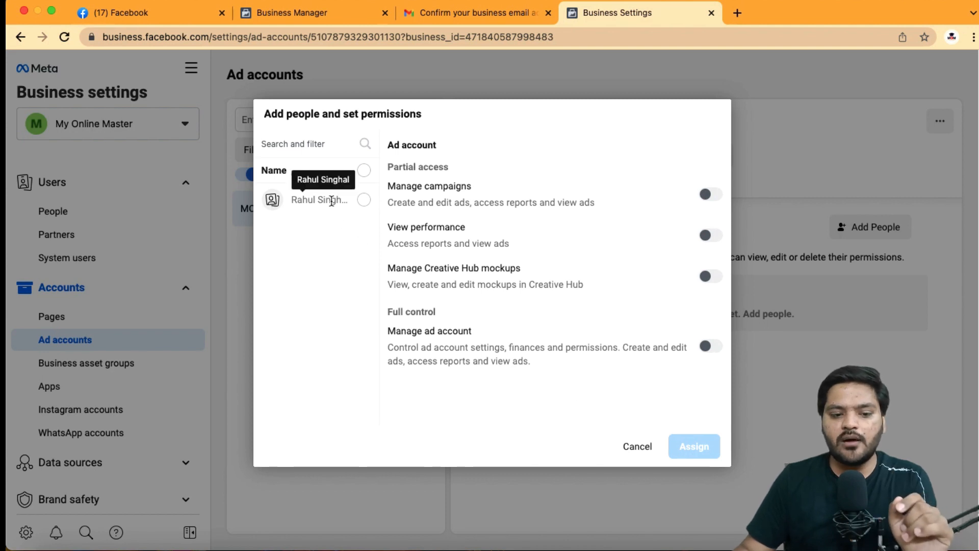
Assign the listed person to the ad account with Manage ad account full control
left_click(364, 200)
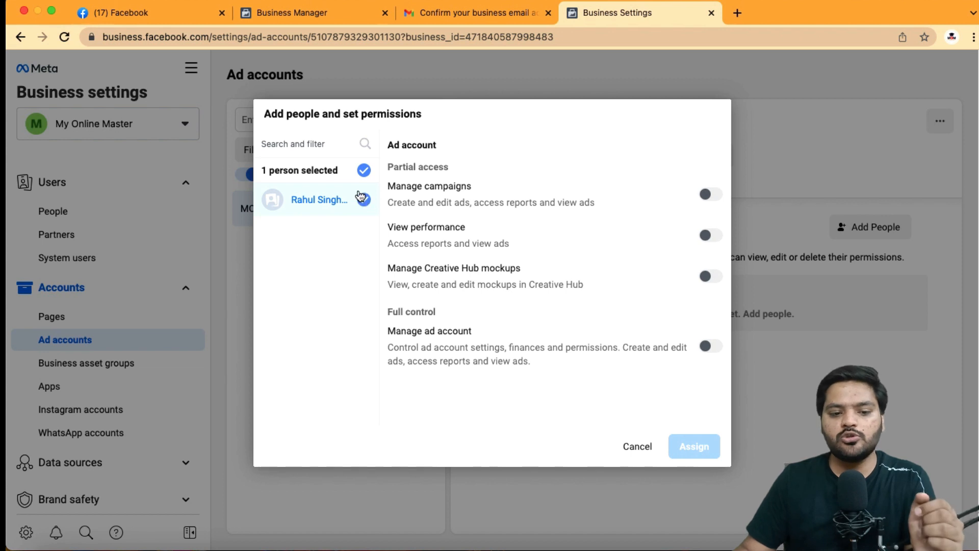
left_click(713, 196)
left_click(712, 346)
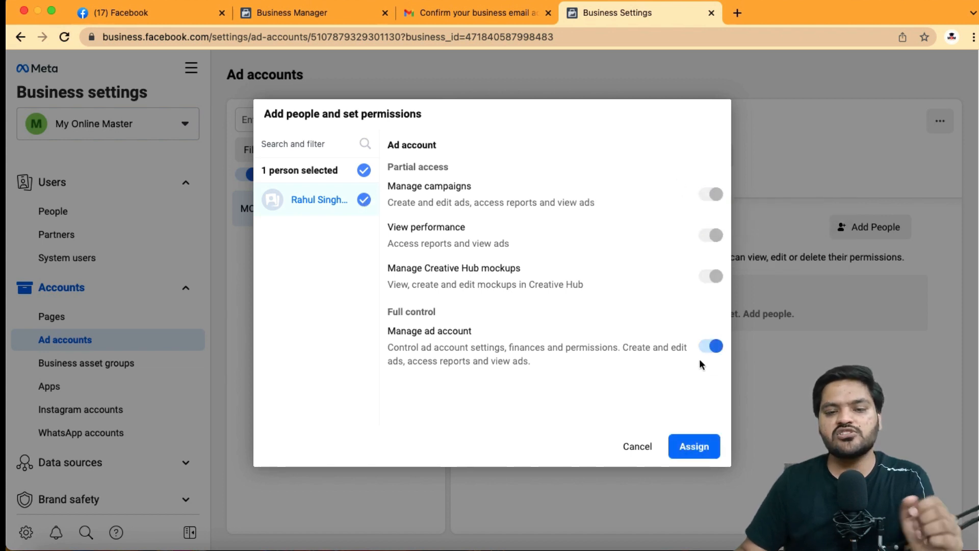
left_click(698, 449)
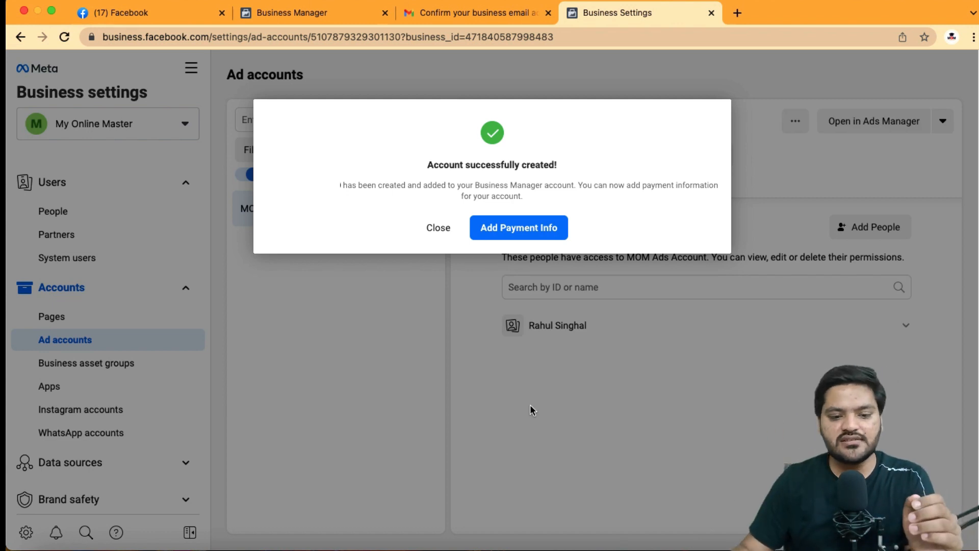
Close the success dialog, exit without adding payment info, and open the ad account in Ads Manager
left_click(445, 237)
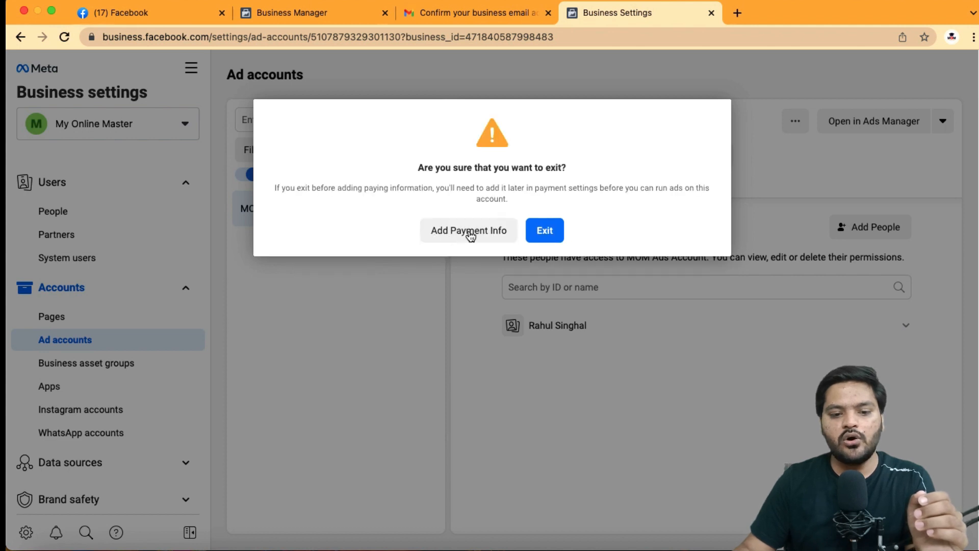
left_click(535, 235)
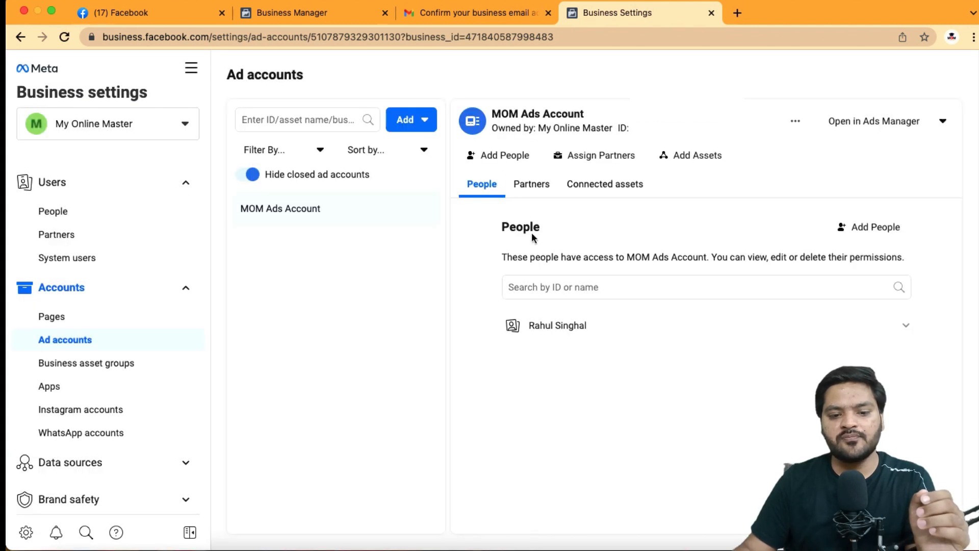
left_click_drag(499, 119, 592, 120)
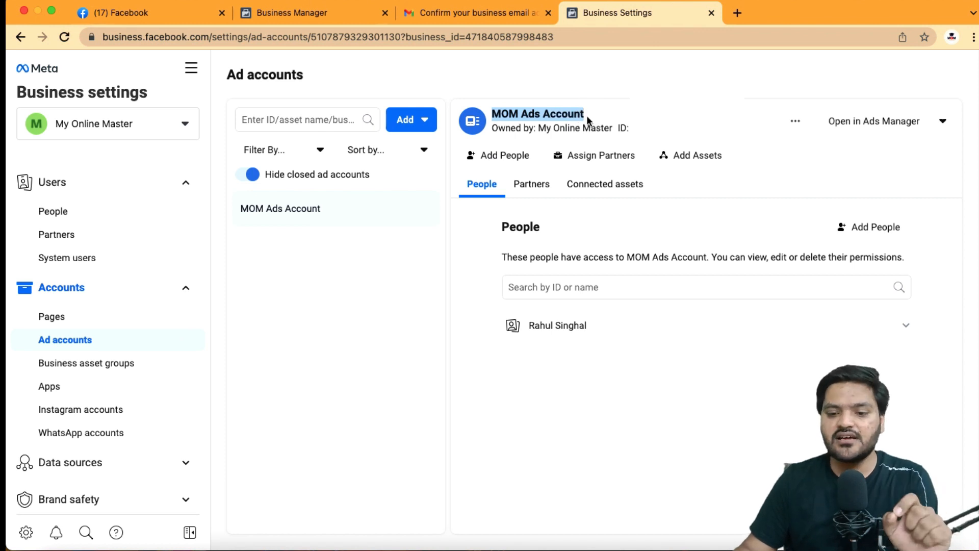
left_click(864, 131)
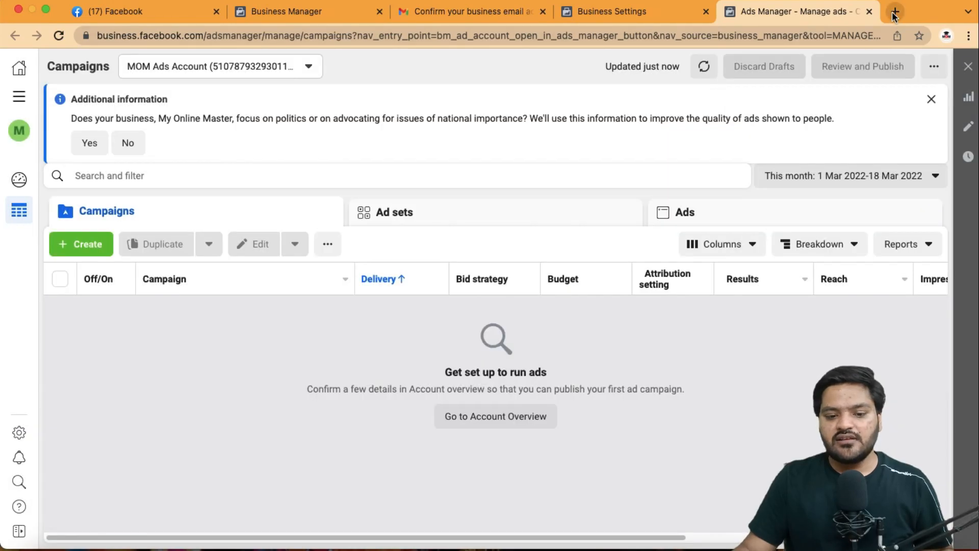
Open a new tab, go to Google and search for facebook ads manager
left_click(895, 12)
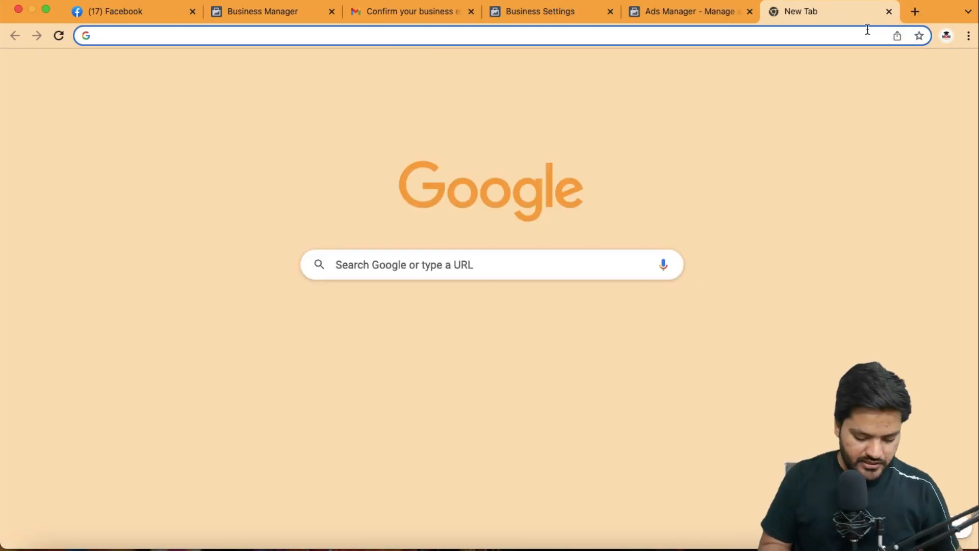
type("google.com")
key("Return")
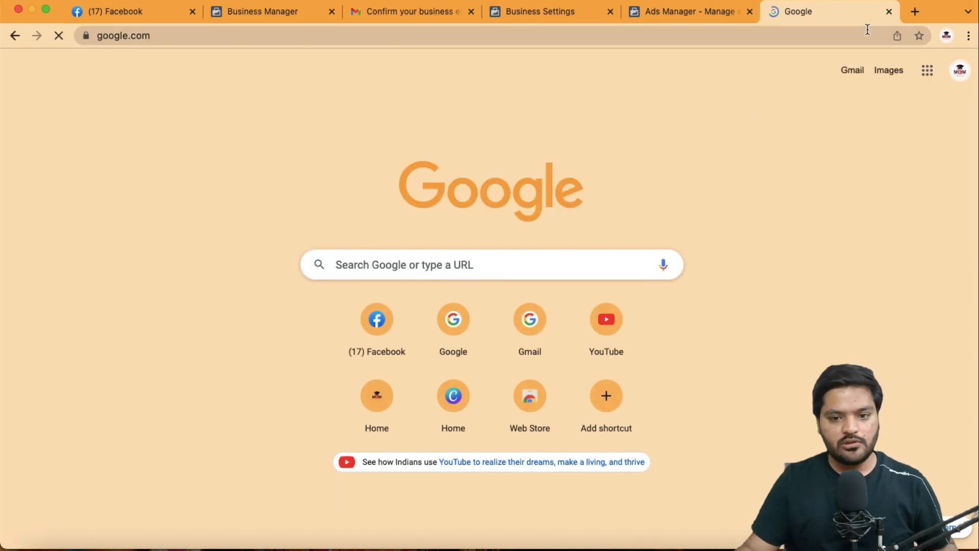
type("facev")
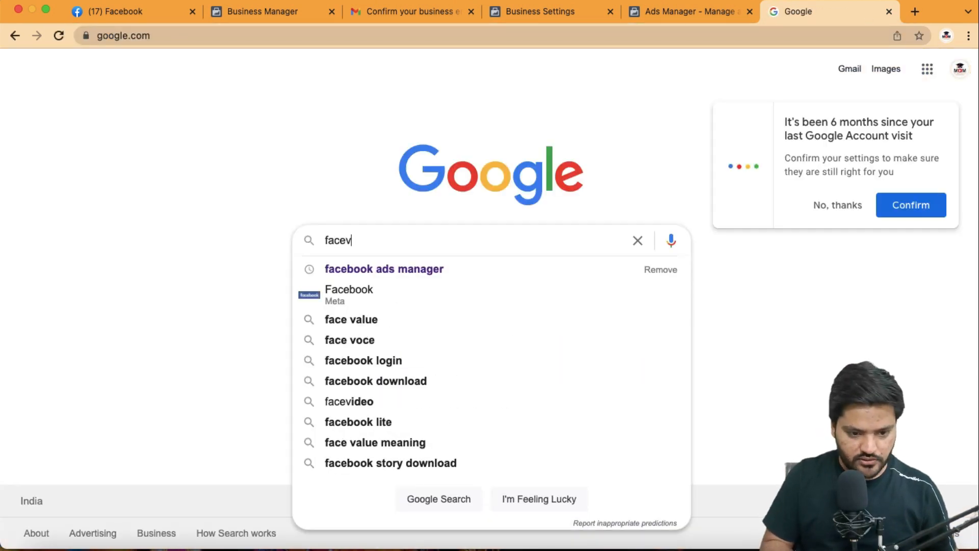
key("BackSpace")
type("b")
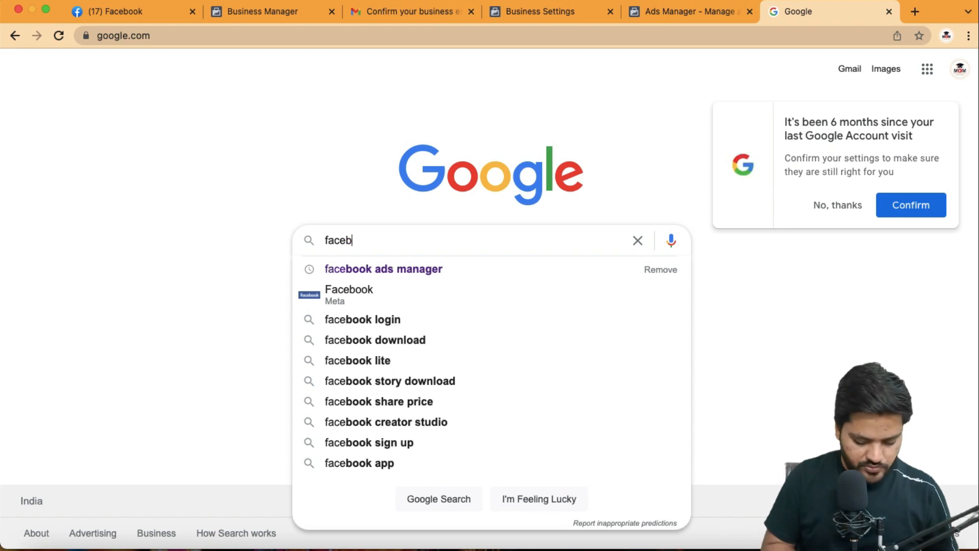
type("ook ads manager")
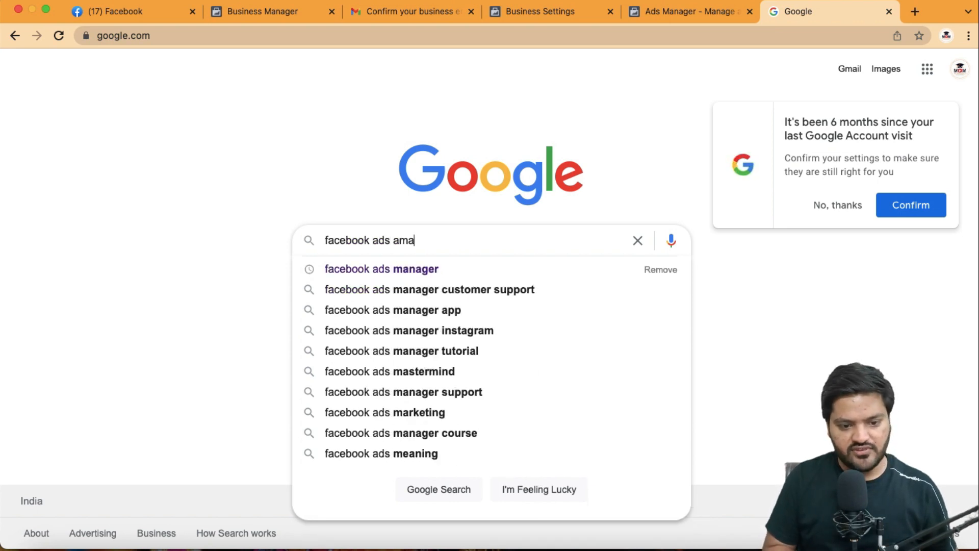
key("Return")
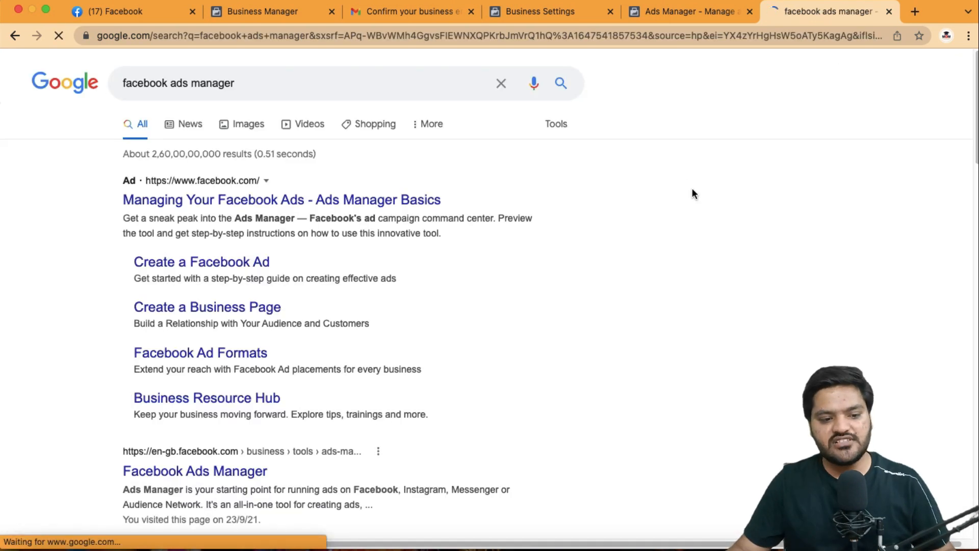
Open Ads Manager from the search result and accept the Non-discrimination Policies
scroll(234, 364, "down", 2)
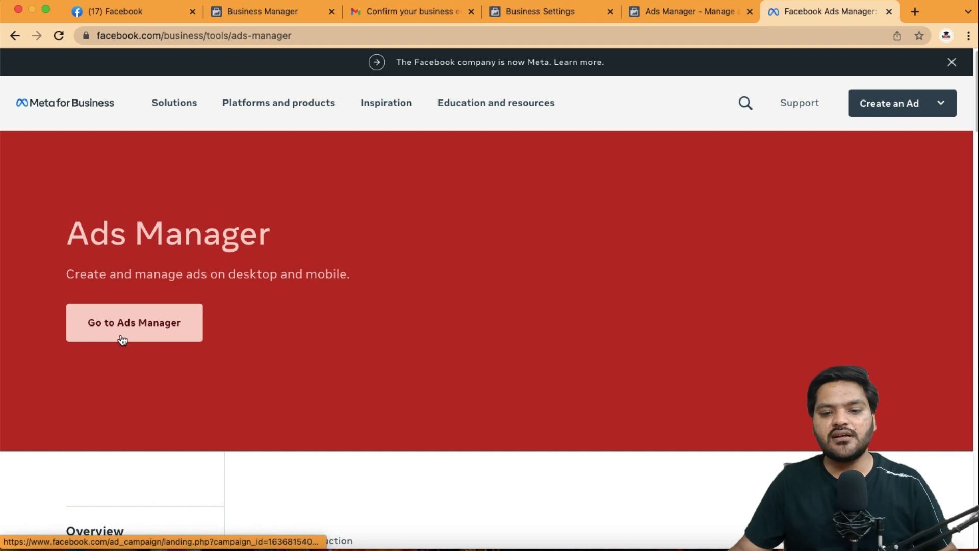
left_click(235, 342)
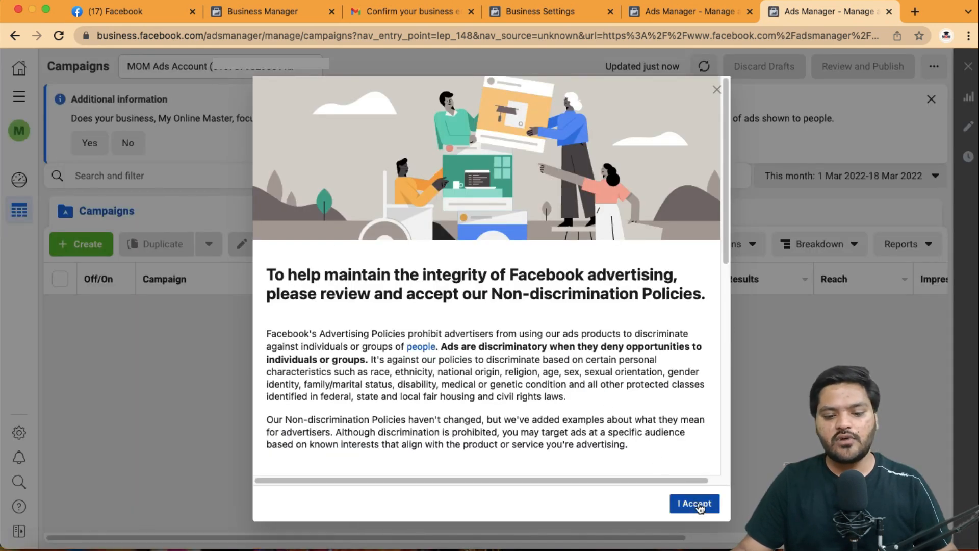
left_click(696, 504)
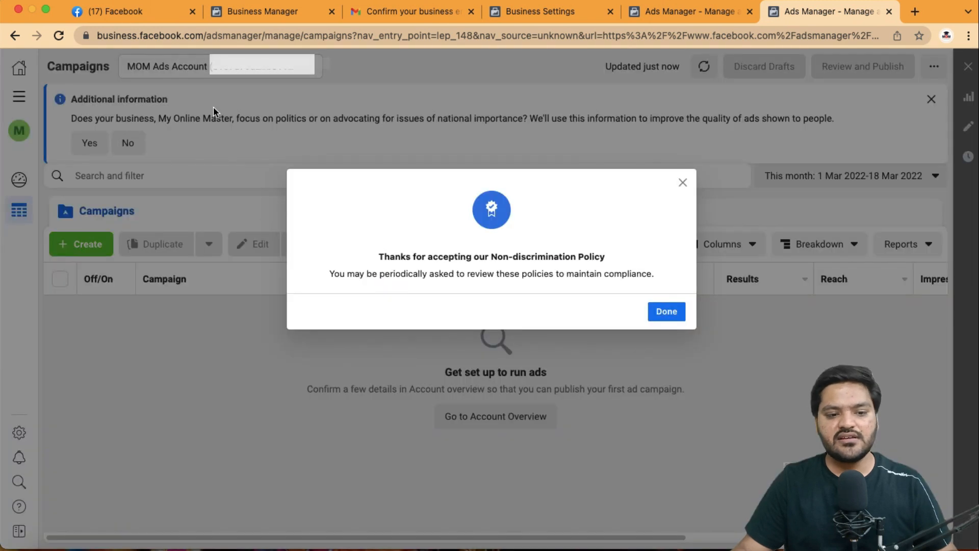
left_click(669, 312)
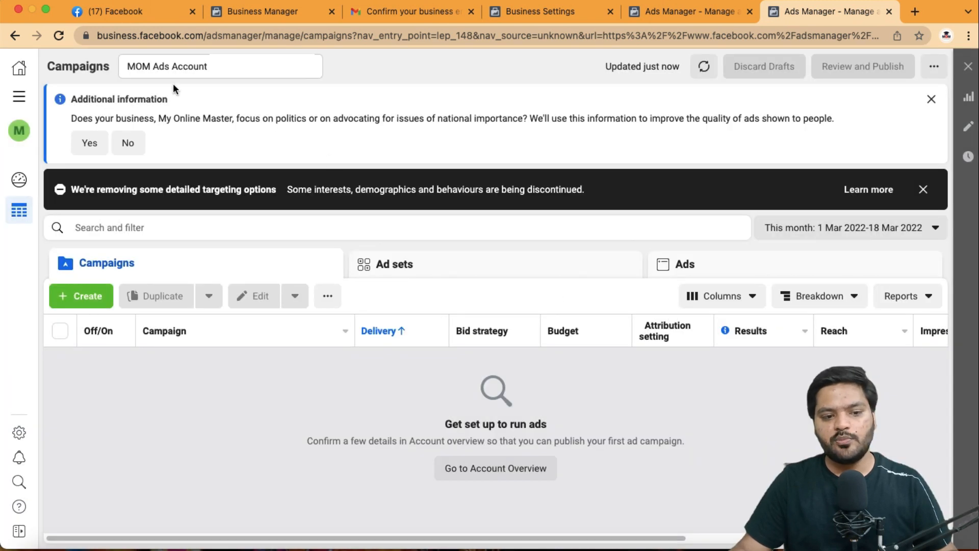
Open the ad account selector and show all available ad accounts
left_click(184, 68)
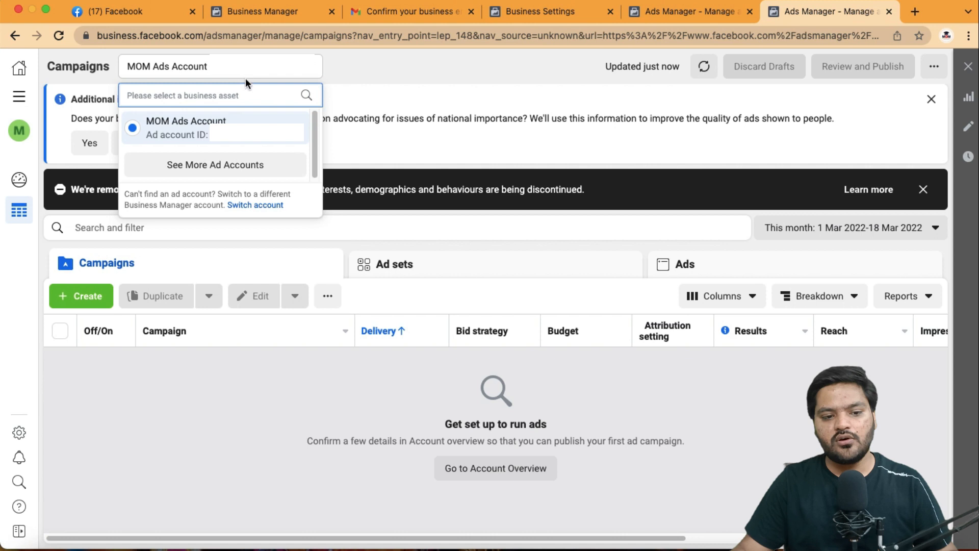
left_click(245, 164)
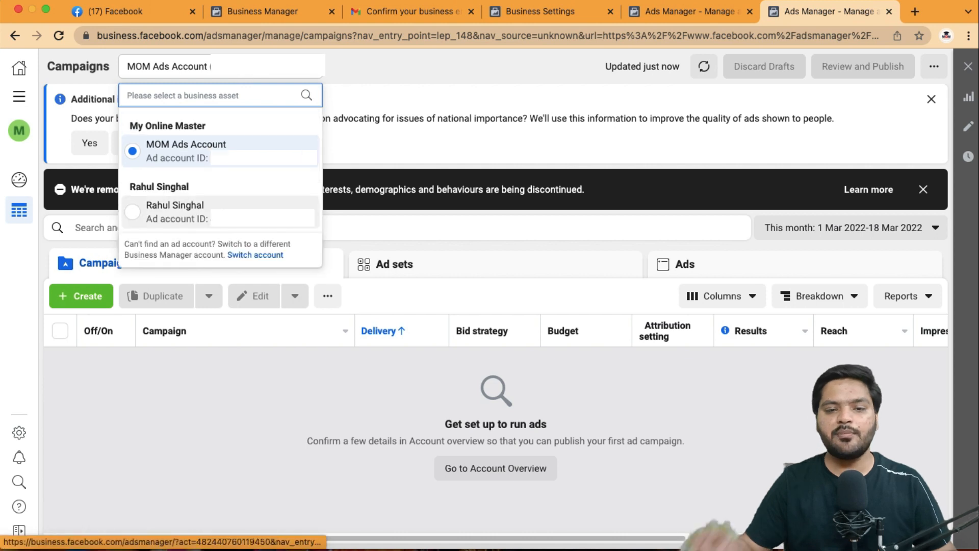